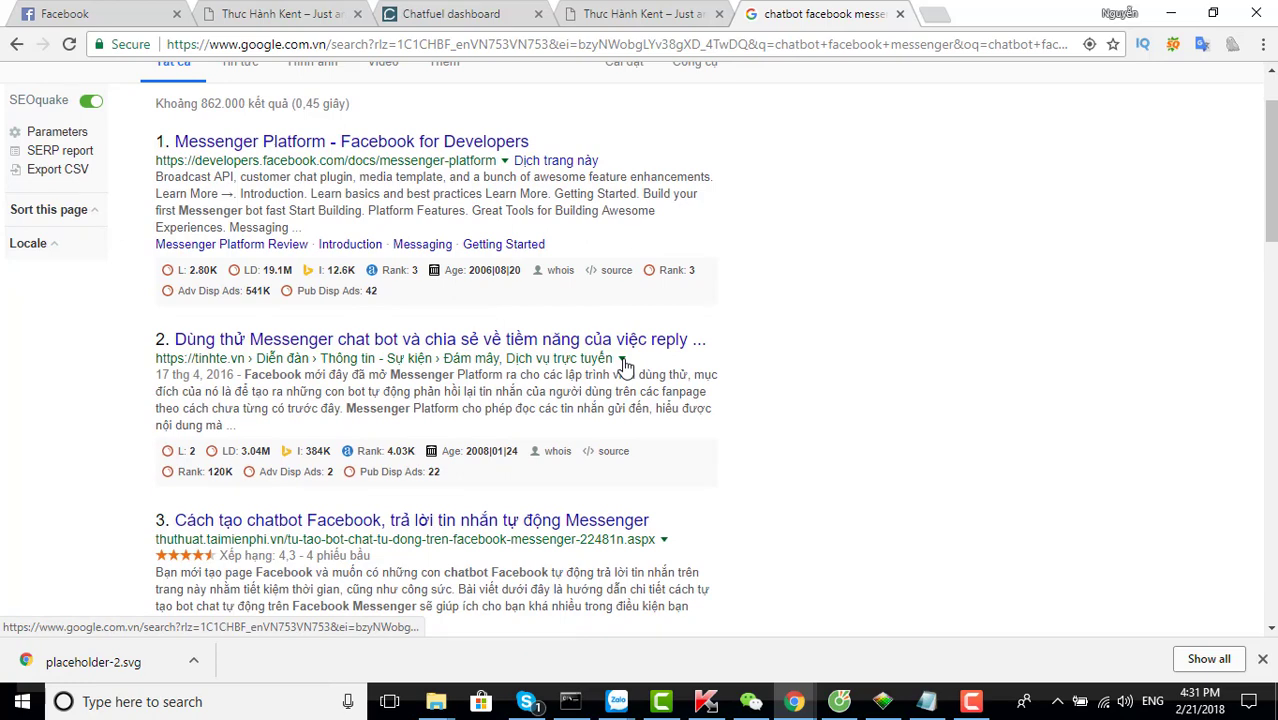
Switch to the Chatfuel dashboard tab listing Blank bot and My First Bot
click(472, 16)
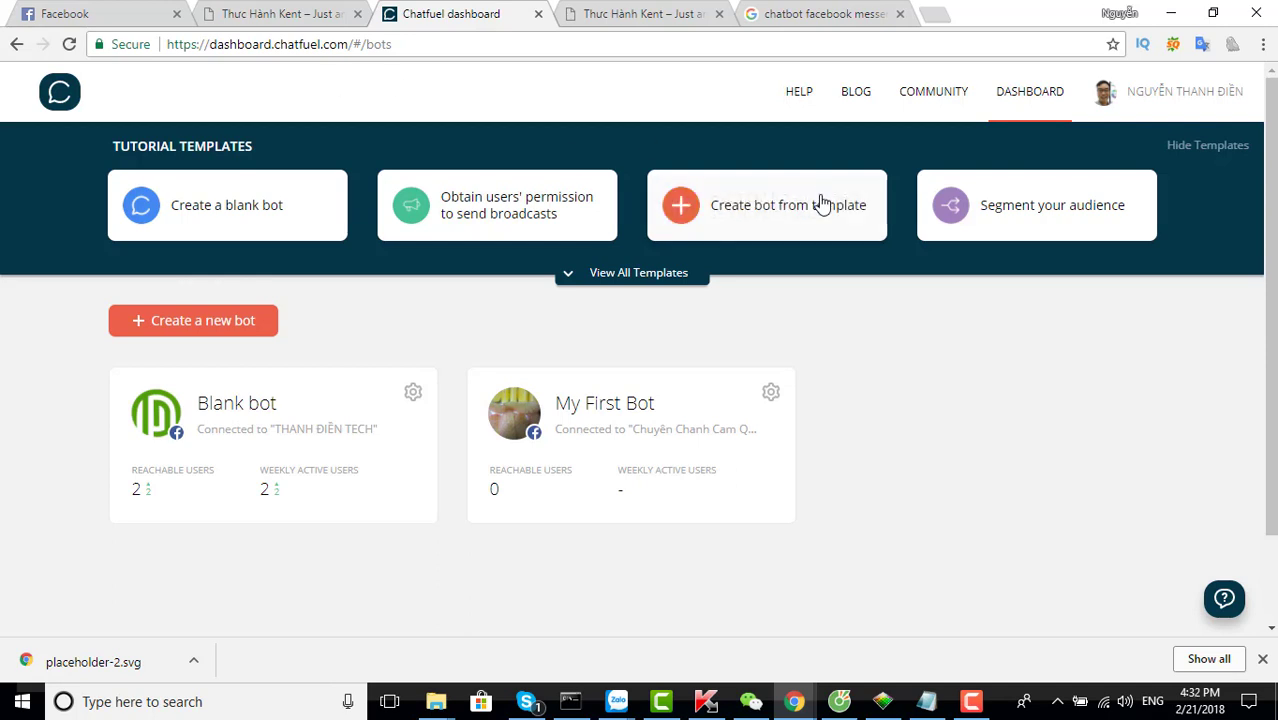
Open chatfuel.com in a new tab and go to its bots dashboard
drag(348, 44, 282, 47)
key(ctrl+c)
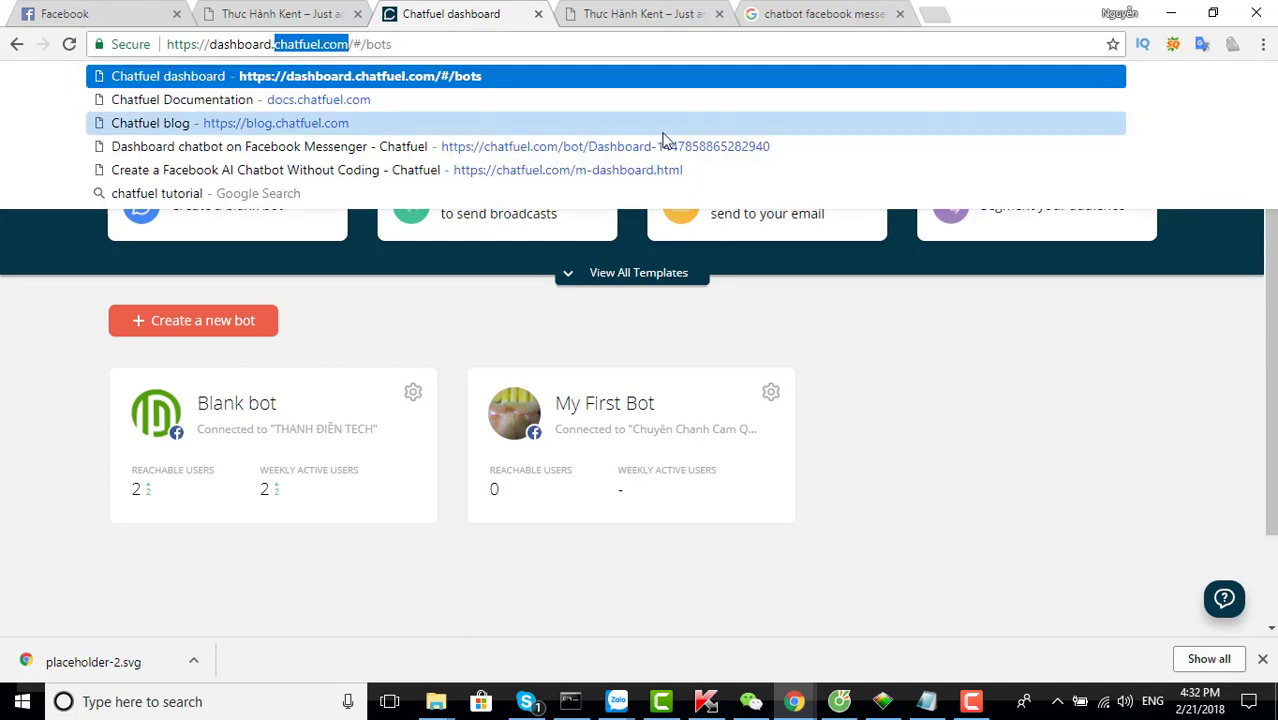
click(933, 14)
key(ctrl+v)
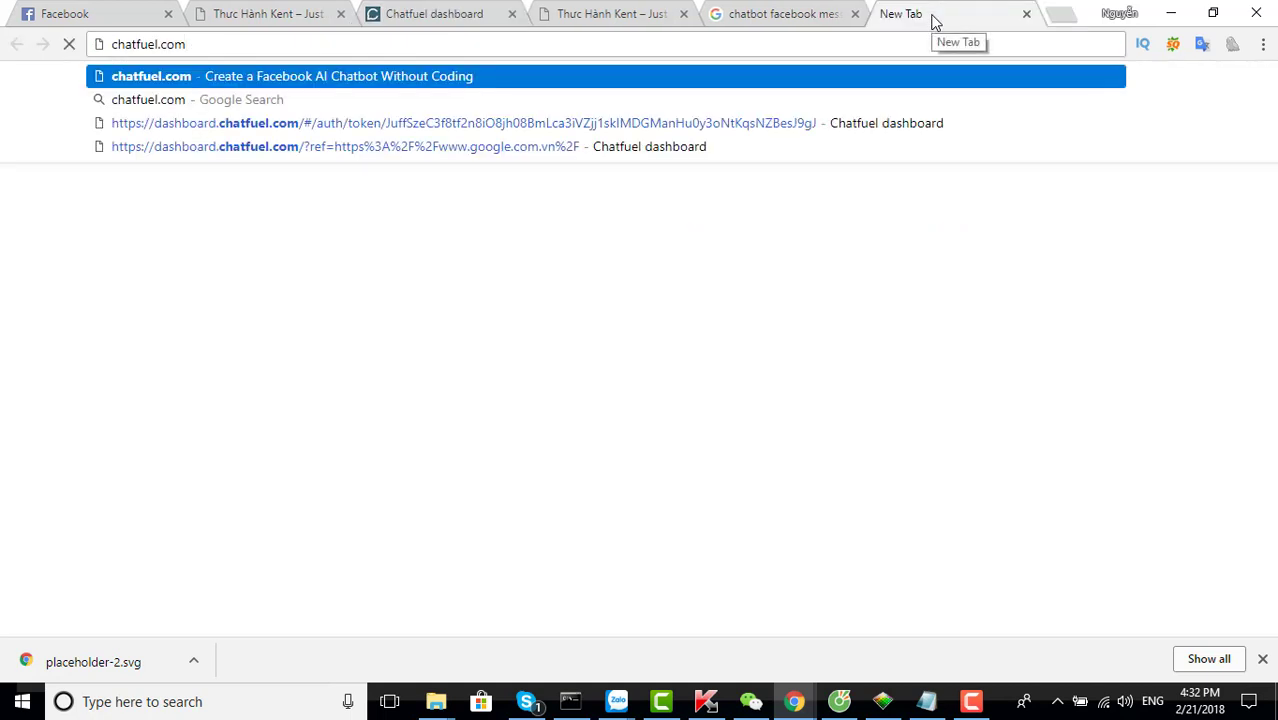
key(Return)
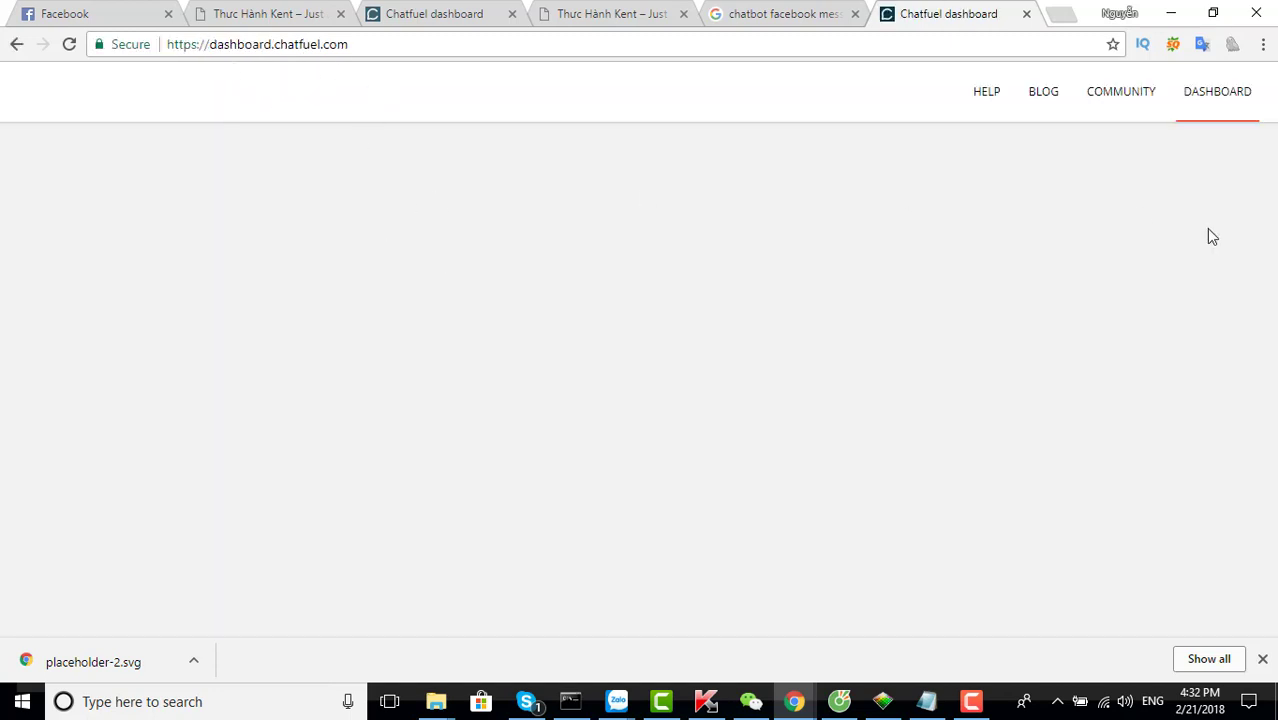
click(1248, 90)
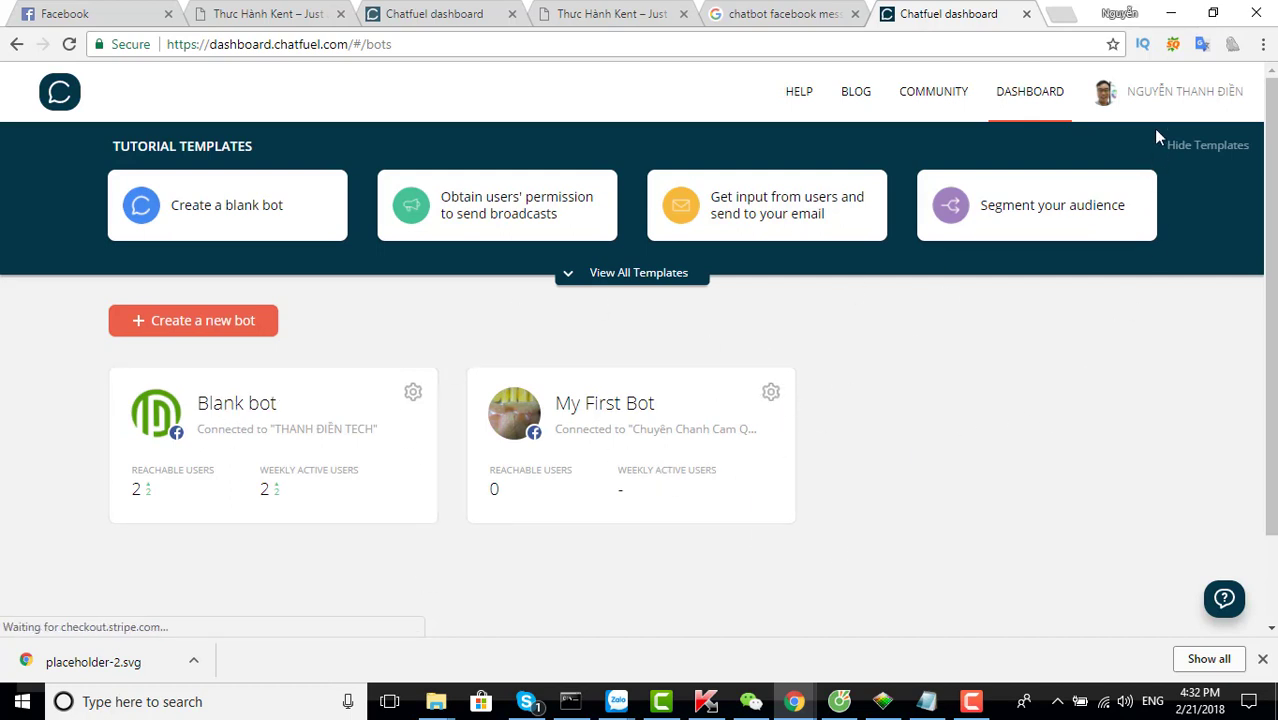
mouse_move(1161, 100)
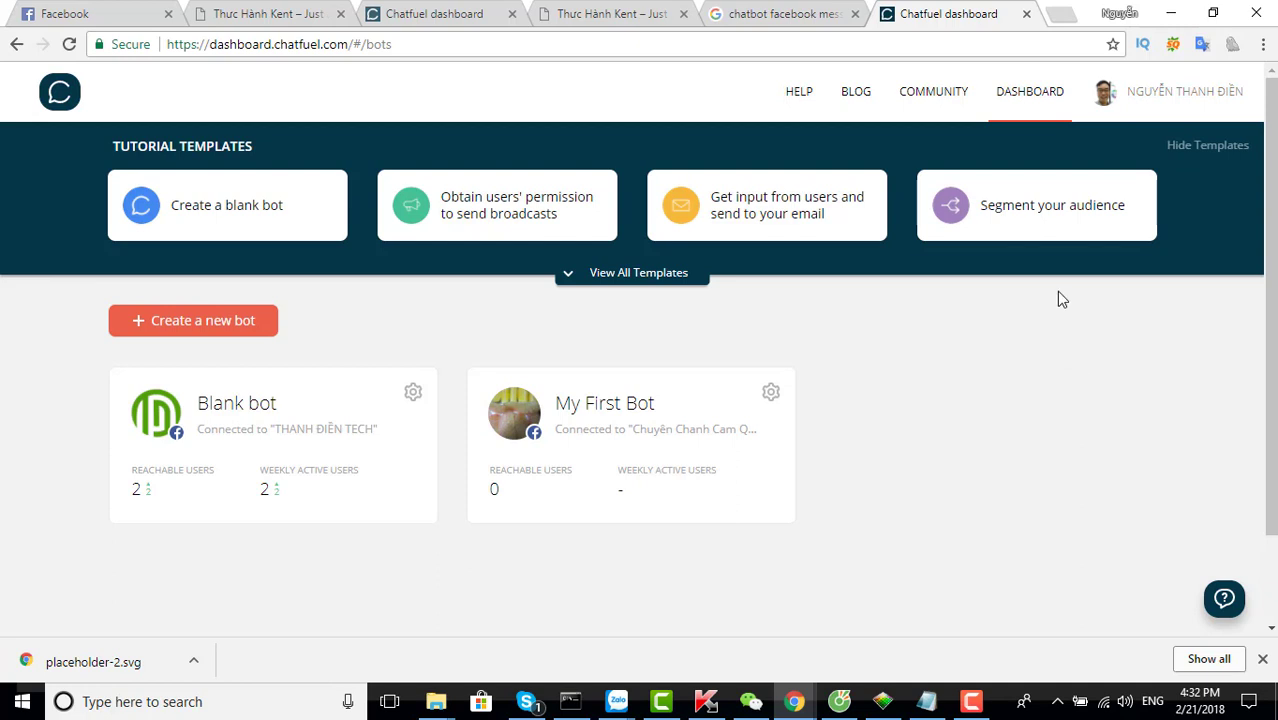
Load the business's Facebook page in a new tab, then return to the Chatfuel dashboard
click(1059, 15)
text(fa)
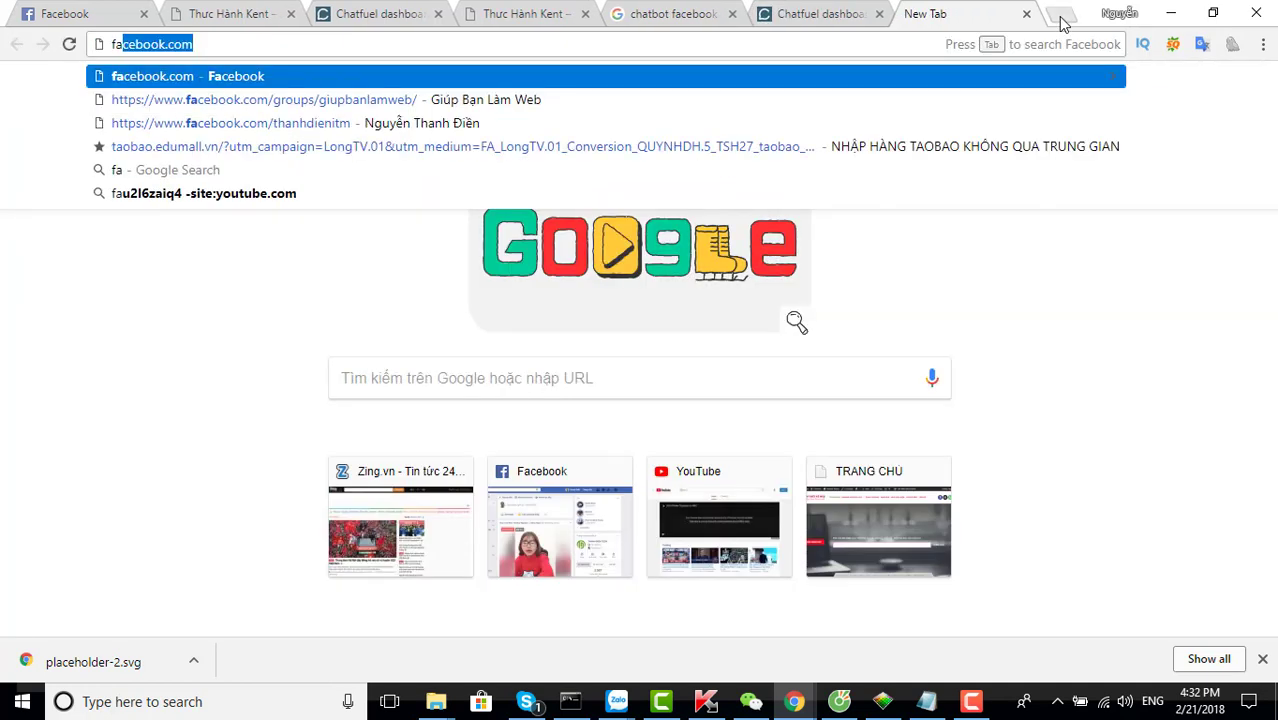
key(Down)
key(Down)
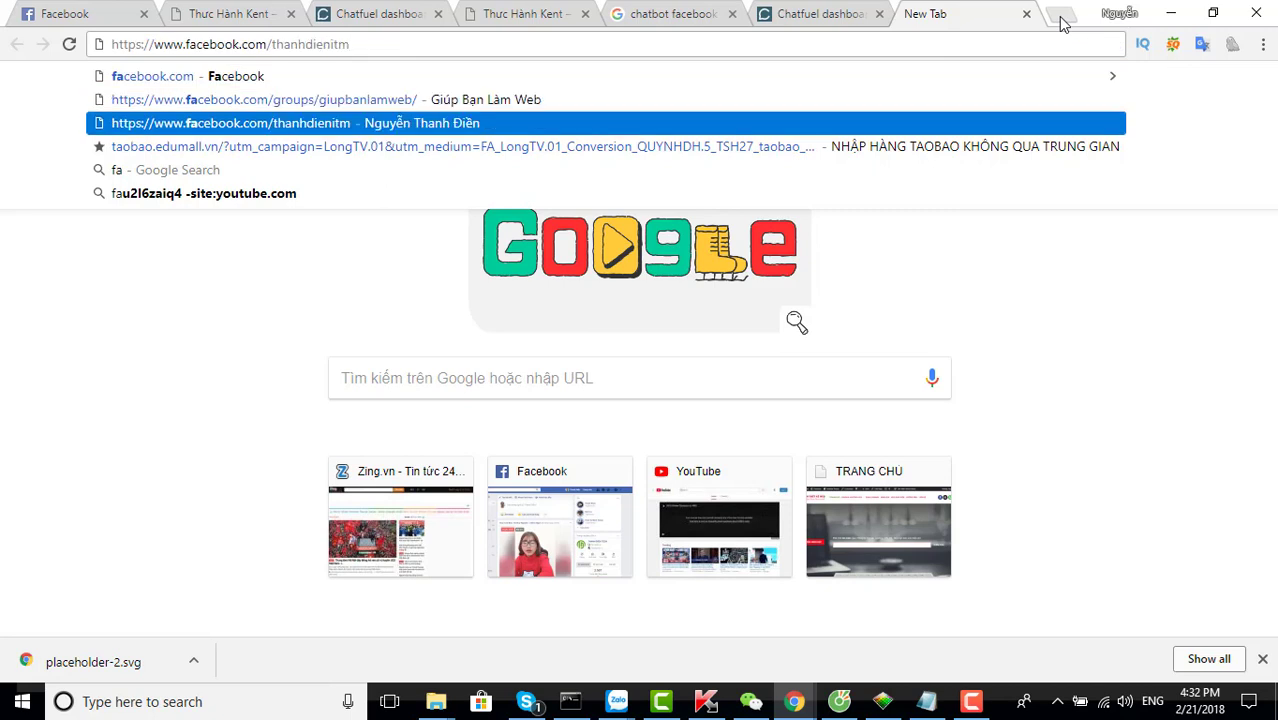
key(BackSpace)
key(BackSpace)
key(BackSpace)
key(BackSpace)
key(BackSpace)
key(BackSpace)
text(i)
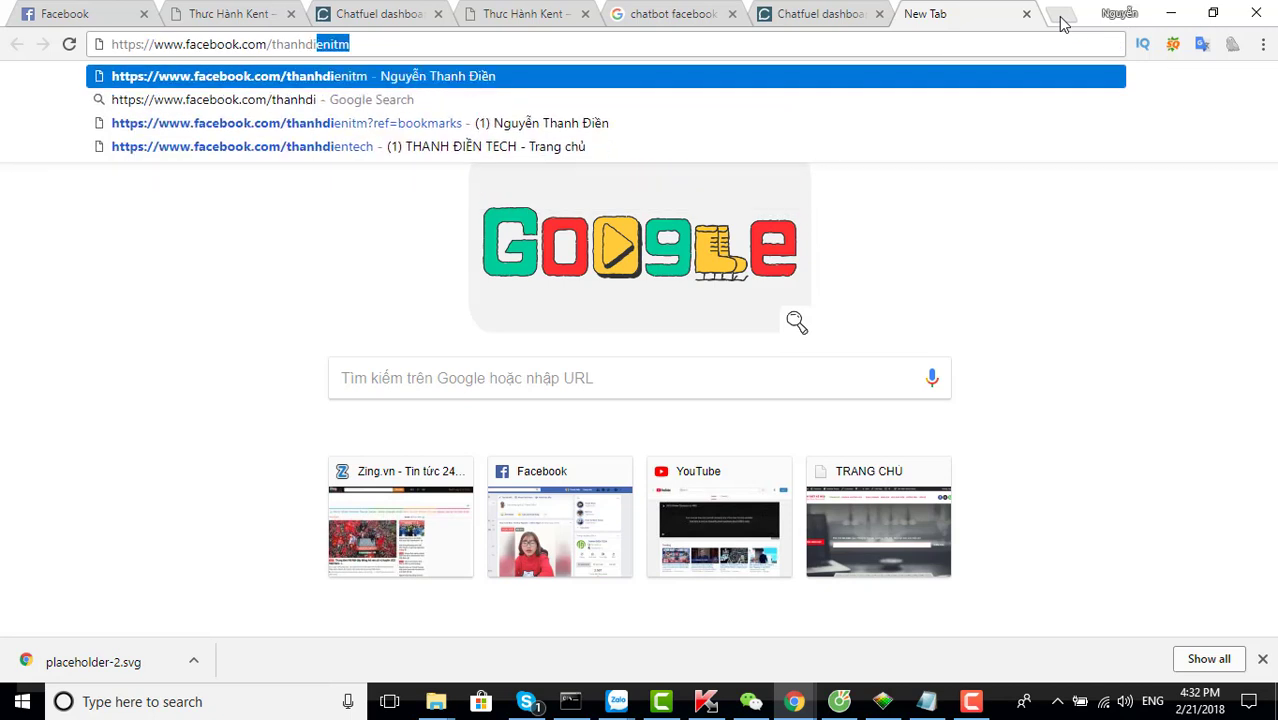
text(entech)
key(Return)
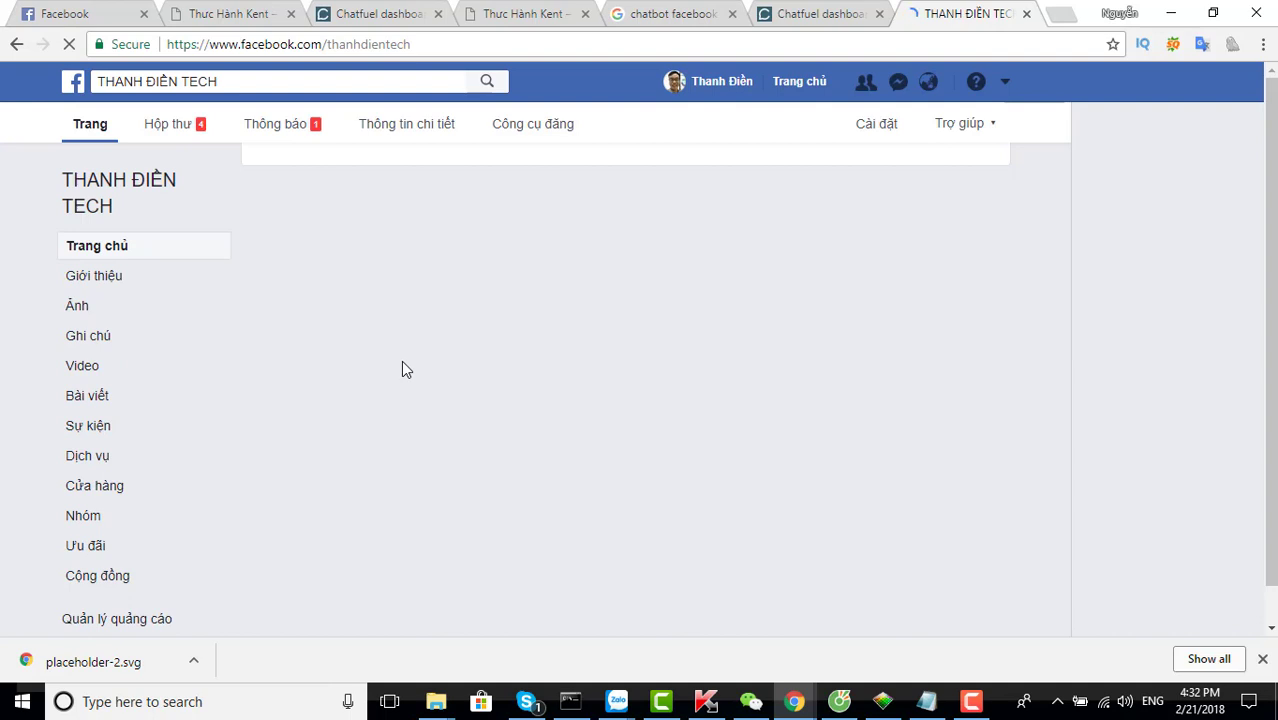
click(798, 14)
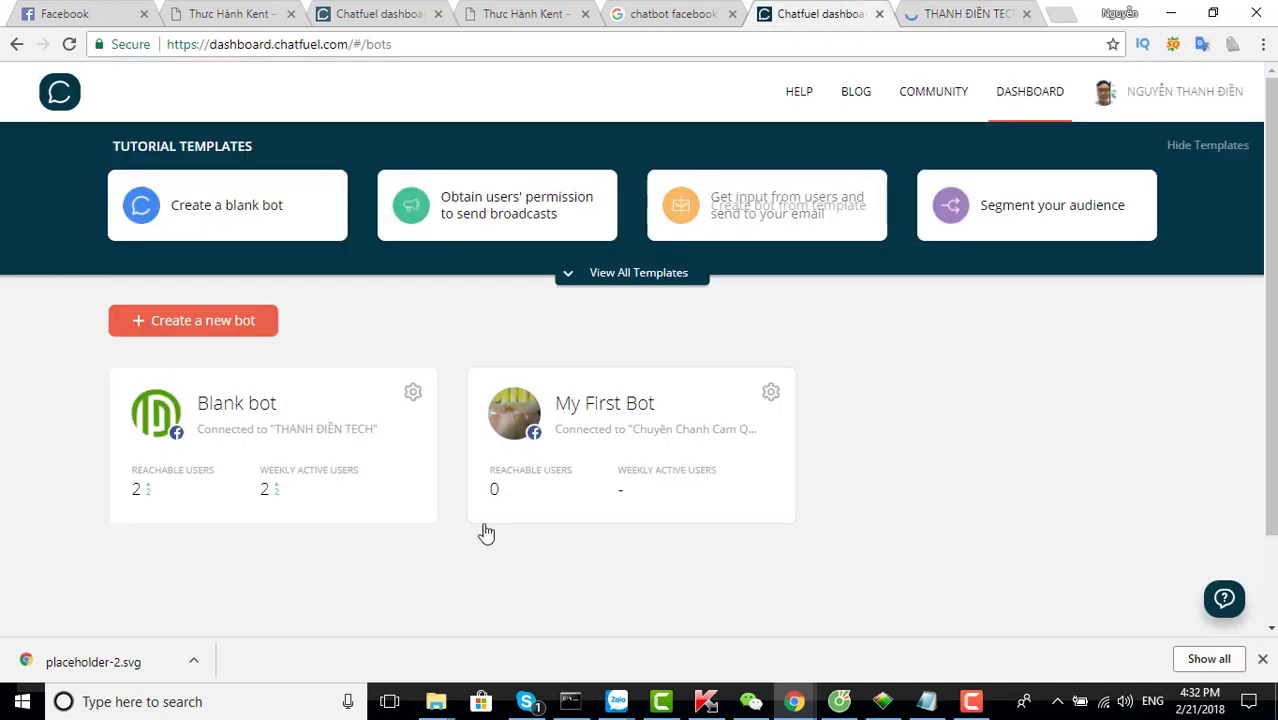
Create Blank bot 2 and look over its default Welcome message before publishing
click(196, 322)
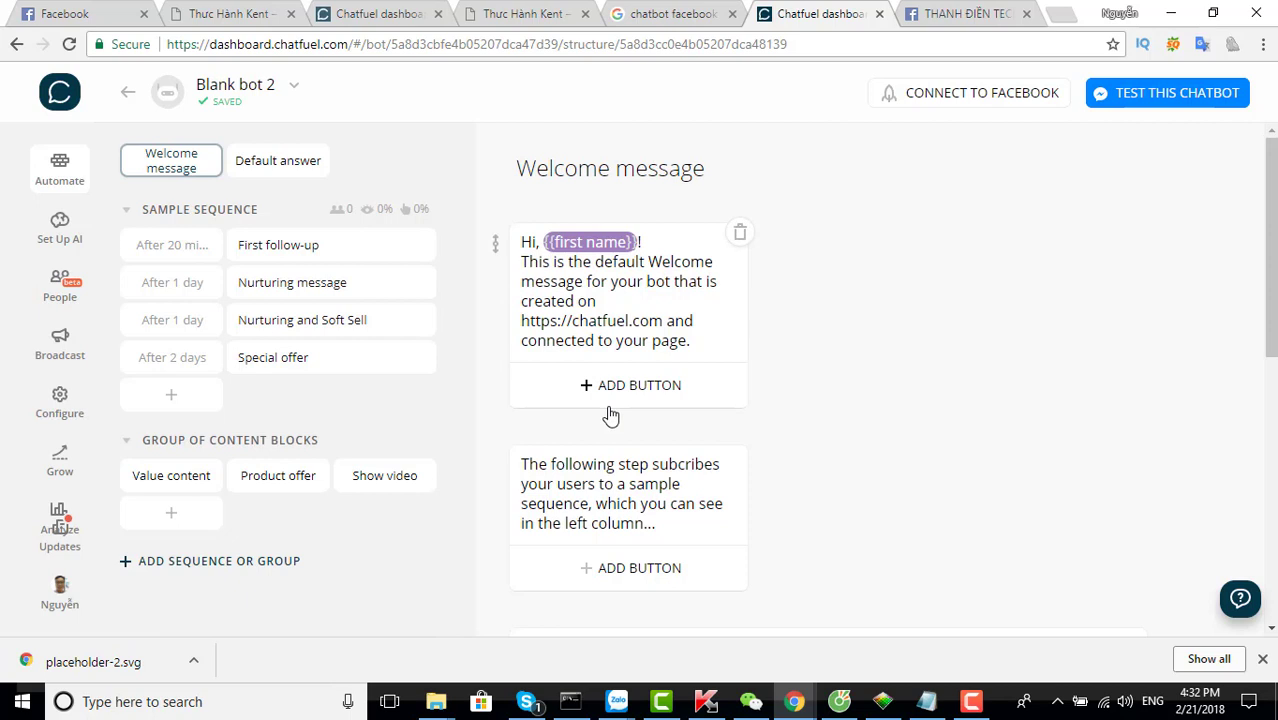
scroll(607, 405, down, 3)
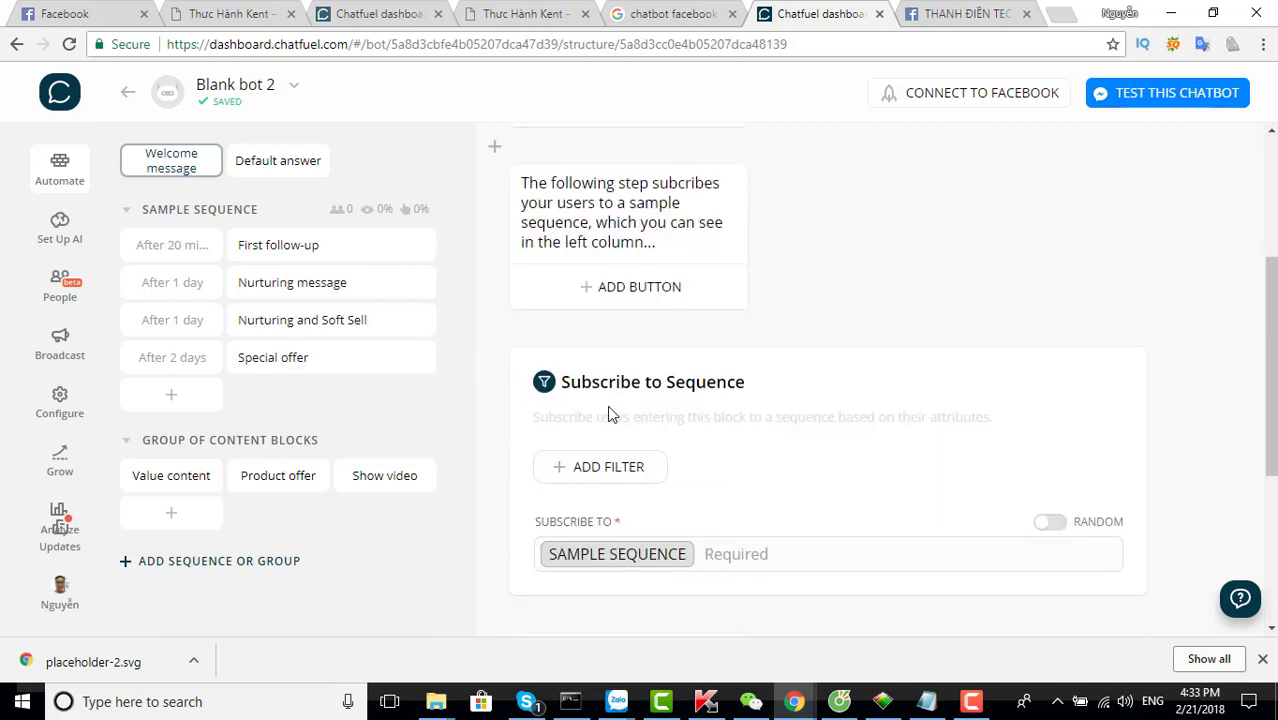
scroll(607, 405, down, 2)
scroll(607, 405, up, 3)
scroll(607, 405, up, 3)
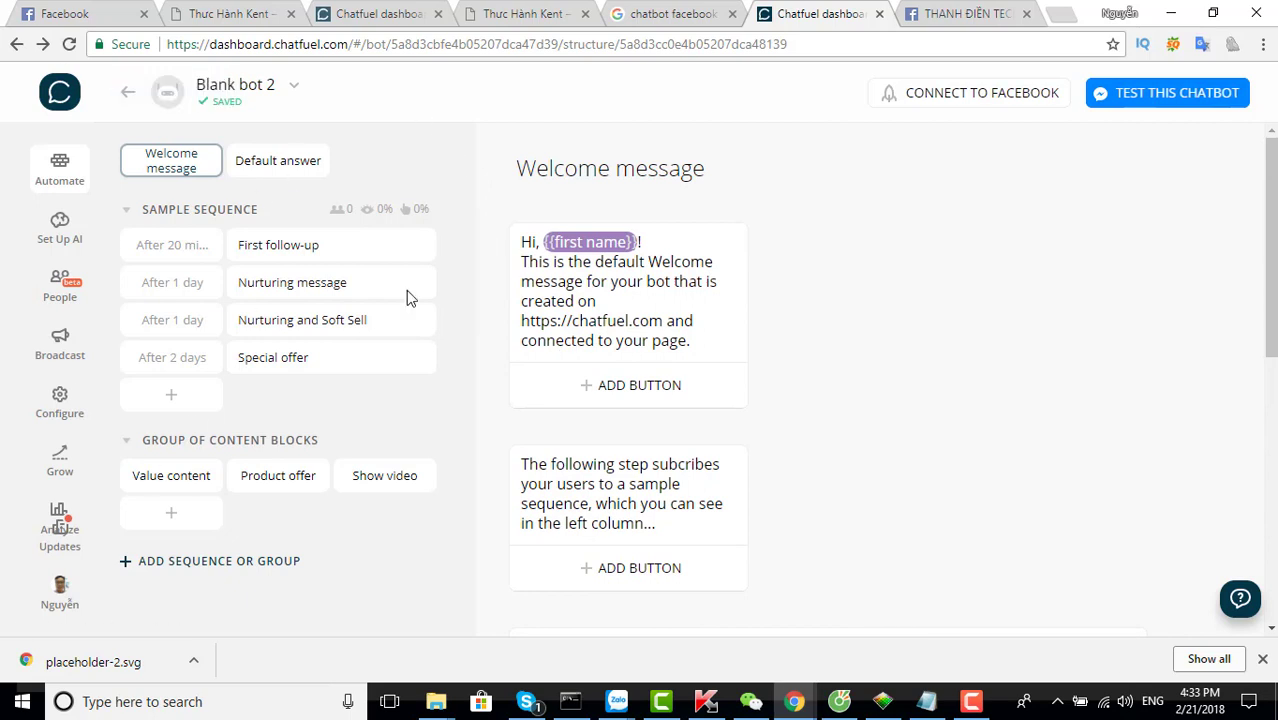
click(955, 100)
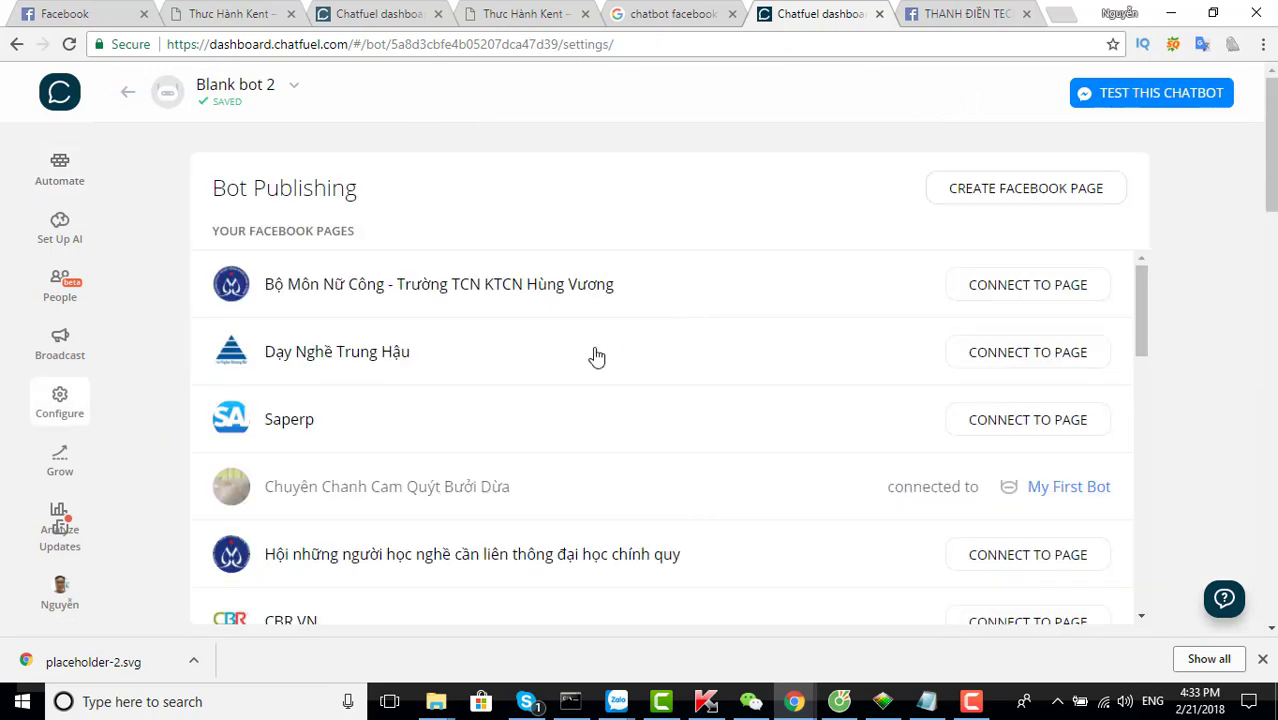
Connect Blank bot 2 to the Trái cây Bến Tre page and go back to Automate
scroll(462, 400, down, 1)
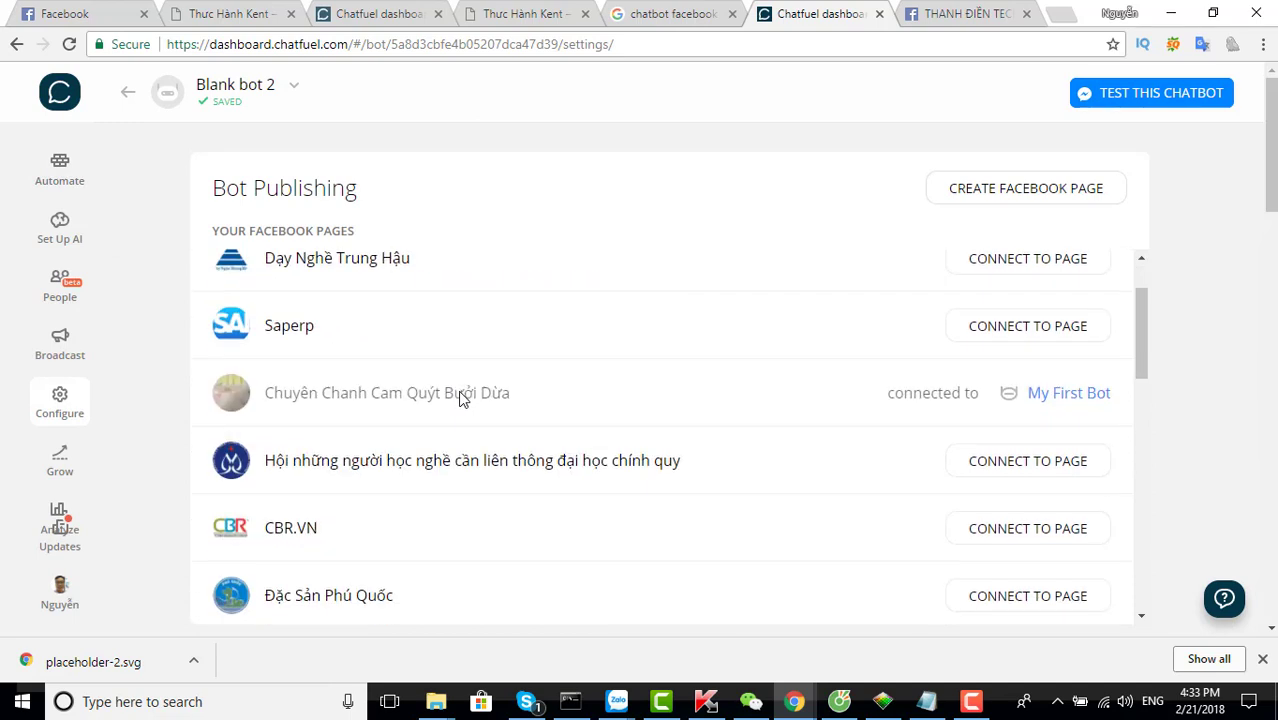
scroll(462, 400, up, 1)
scroll(462, 400, down, 5)
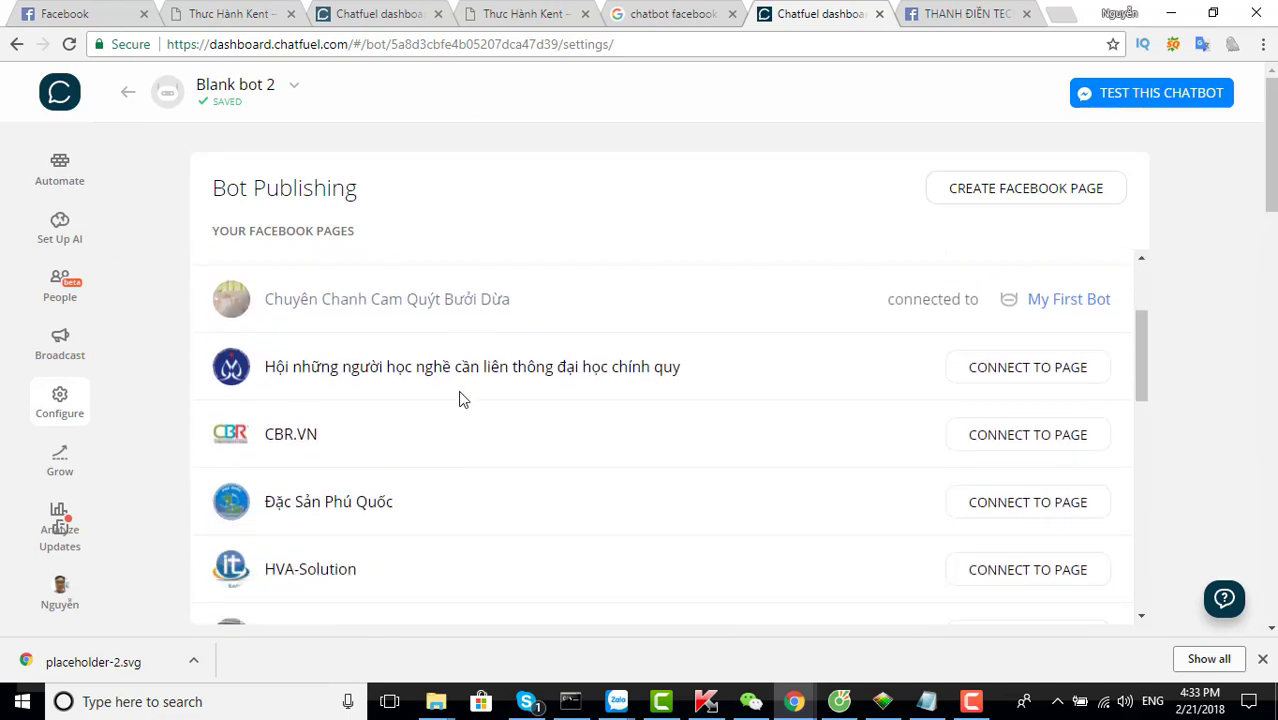
scroll(462, 400, down, 1)
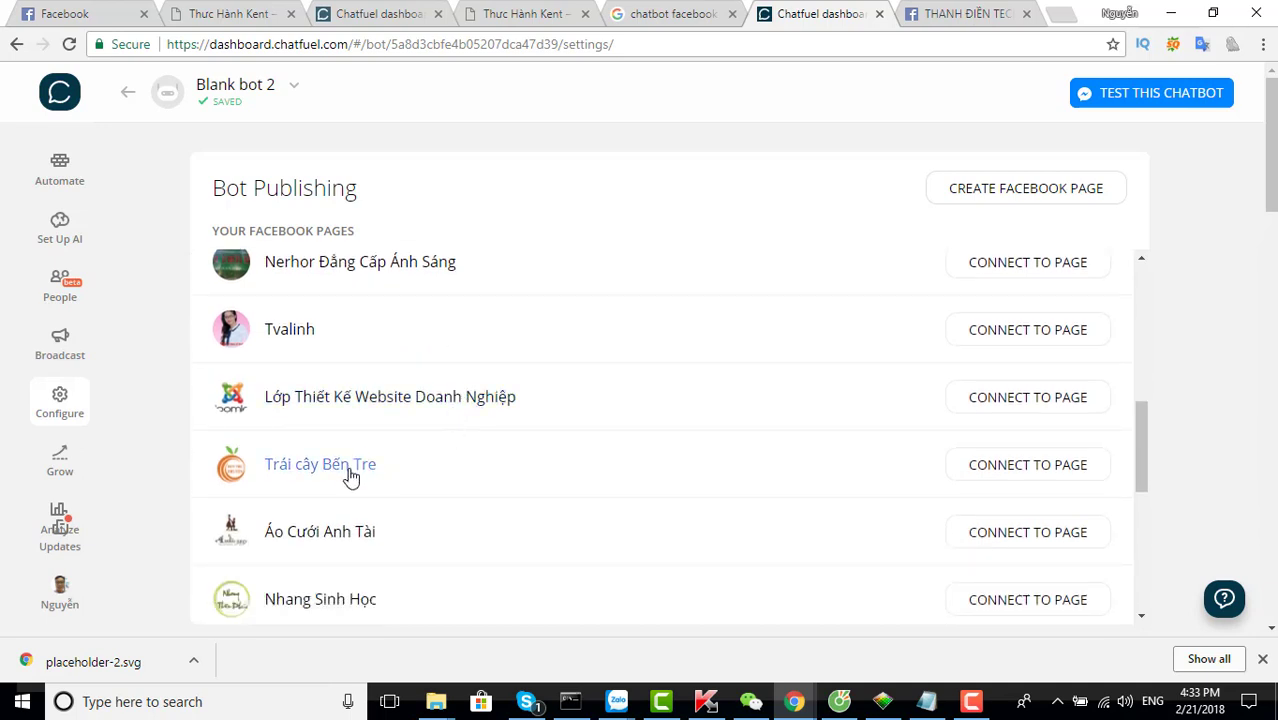
click(1009, 474)
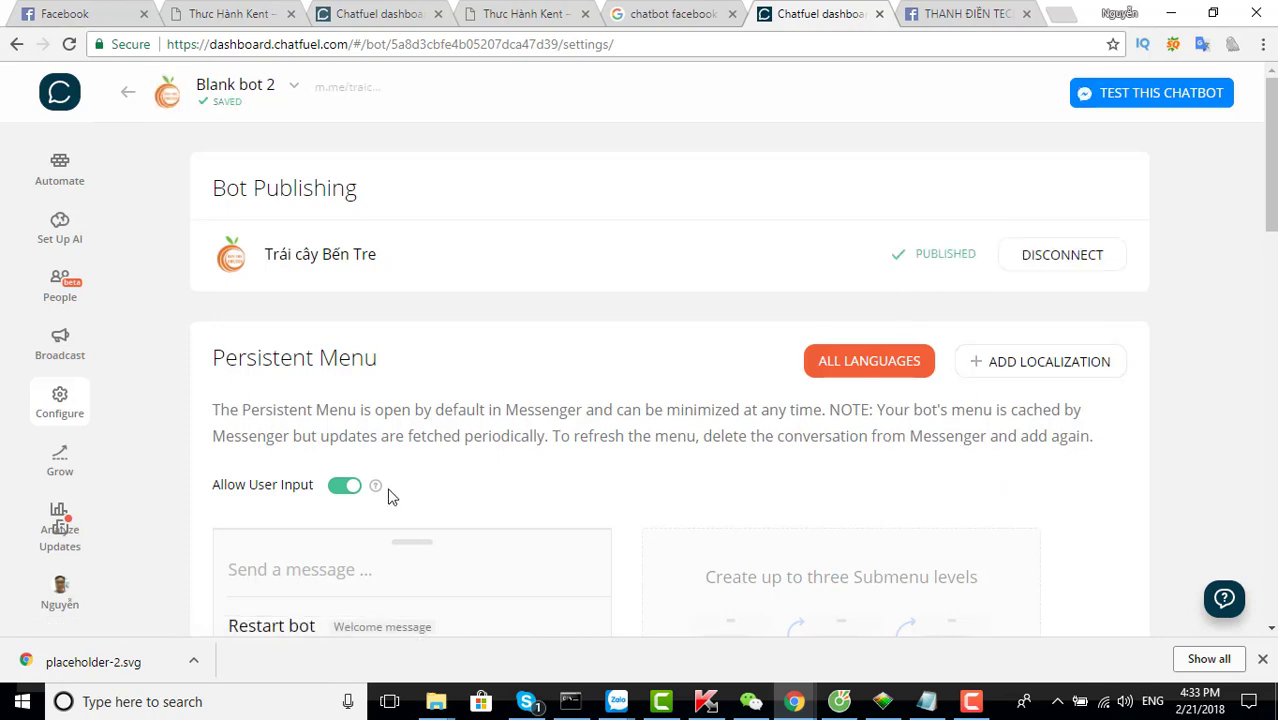
click(62, 172)
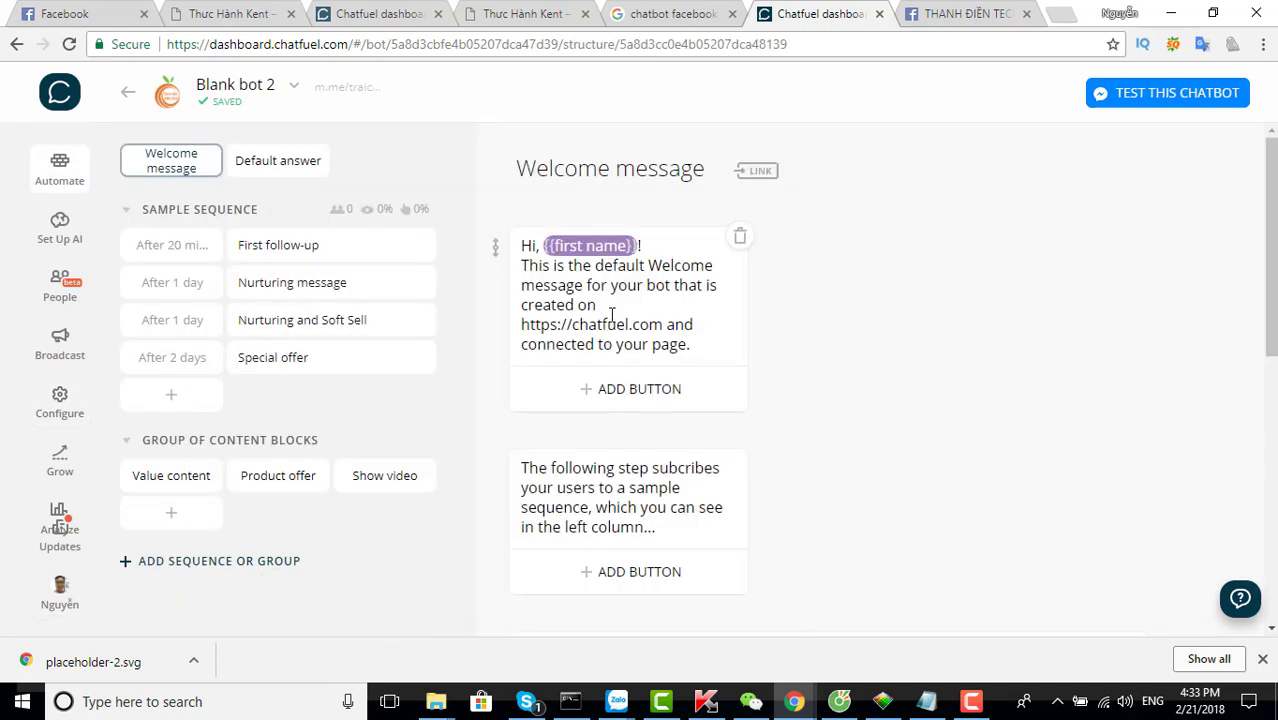
Change the first card to 'Chào Bạn, {{first name}}! Bạn cần chúng tôi giúp gì'
scroll(642, 408, down, 6)
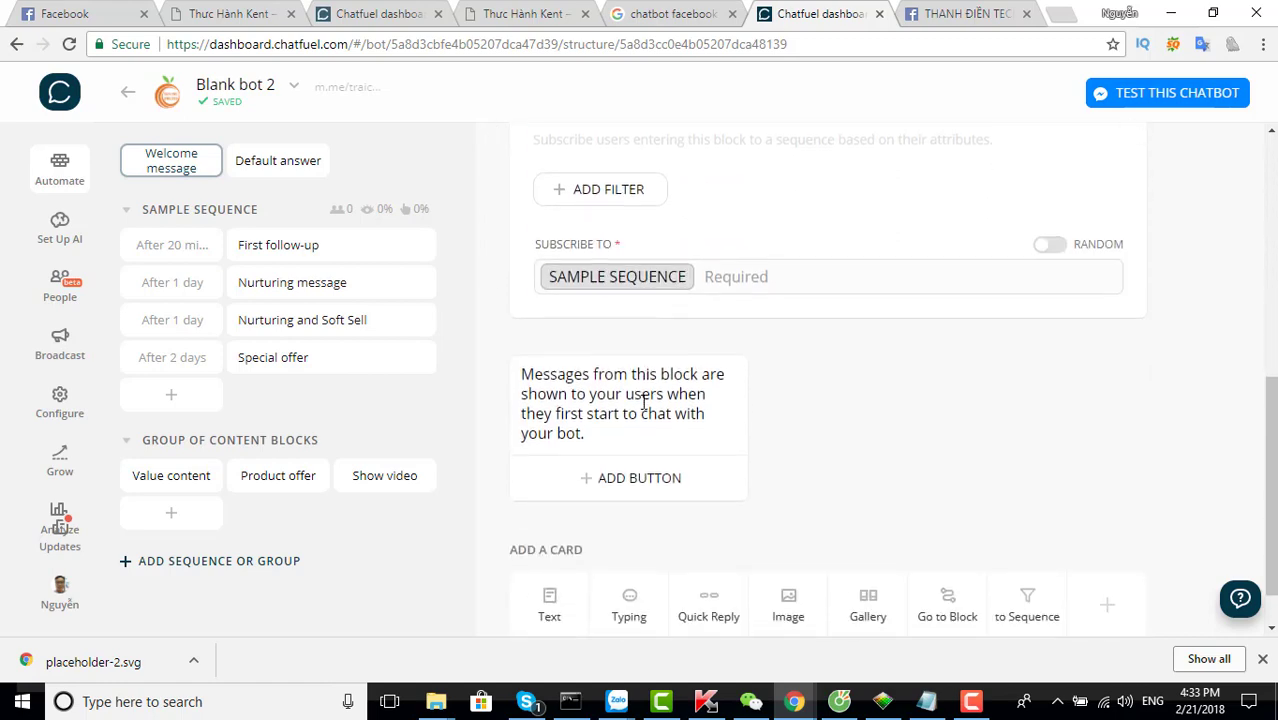
scroll(643, 402, up, 4)
scroll(643, 402, up, 2)
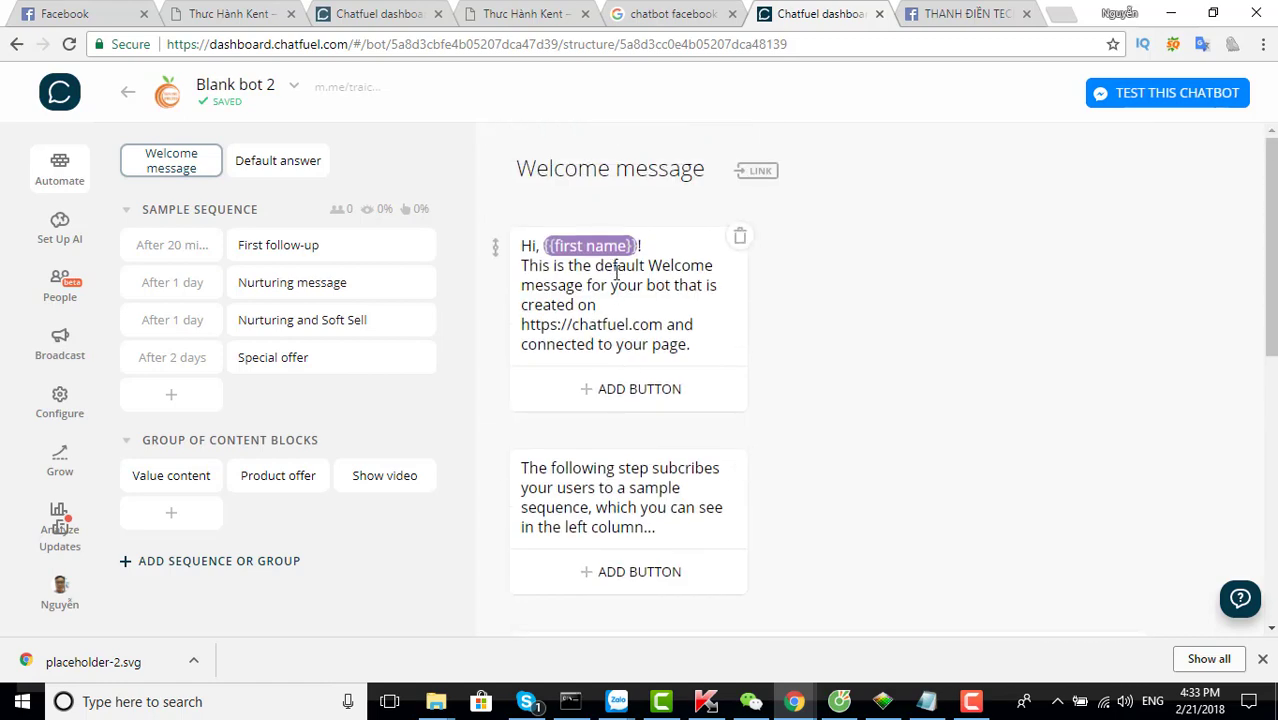
click(694, 347)
drag(694, 347, 518, 272)
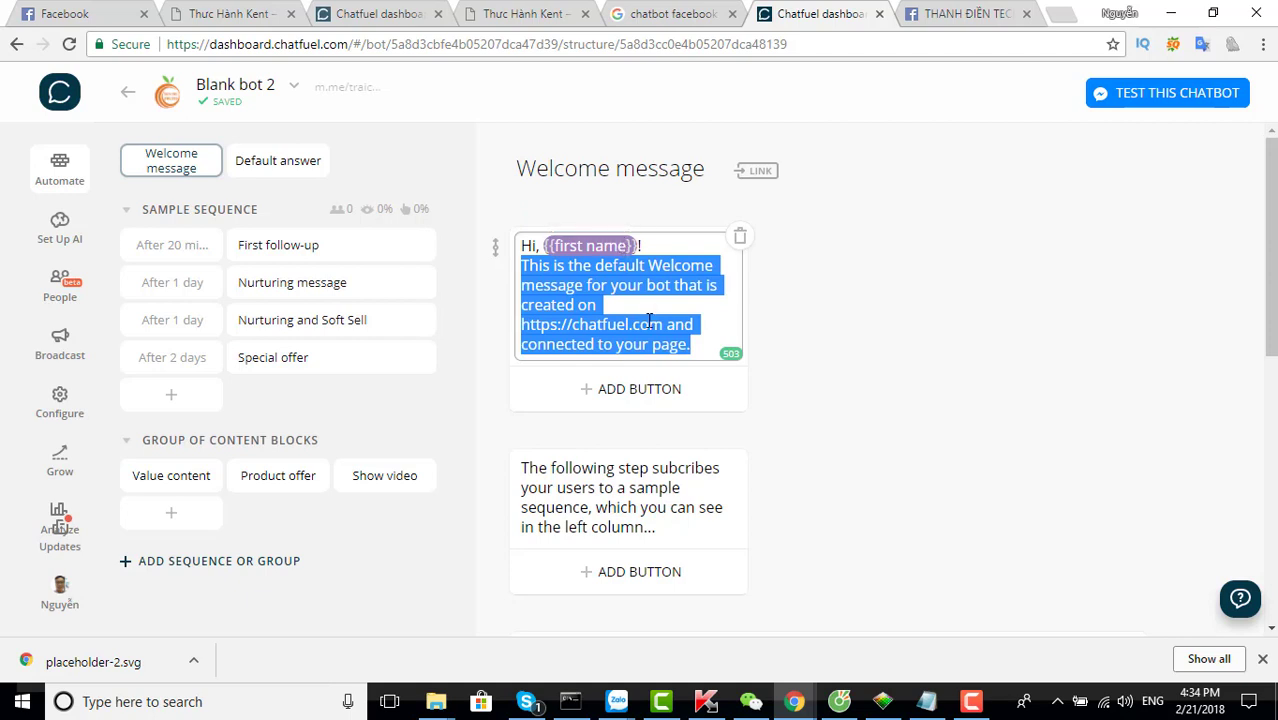
click(535, 248)
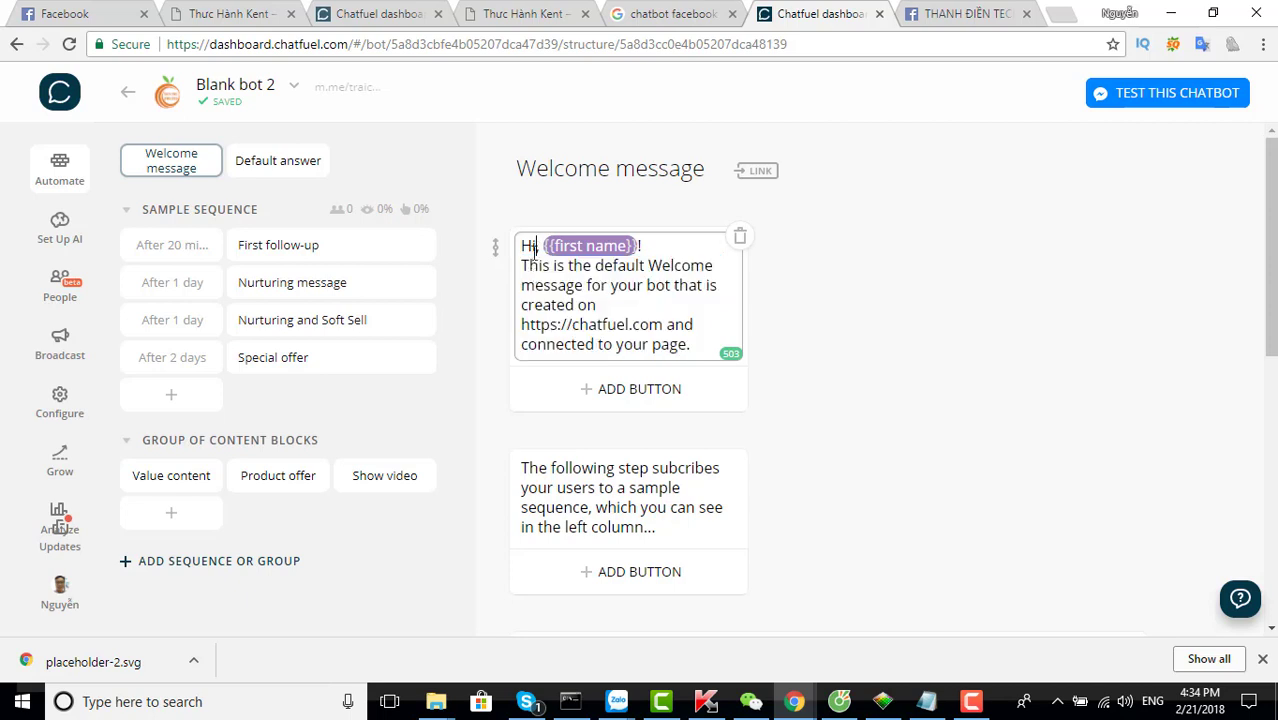
key(BackSpace)
key(BackSpace)
text(Chào BA)
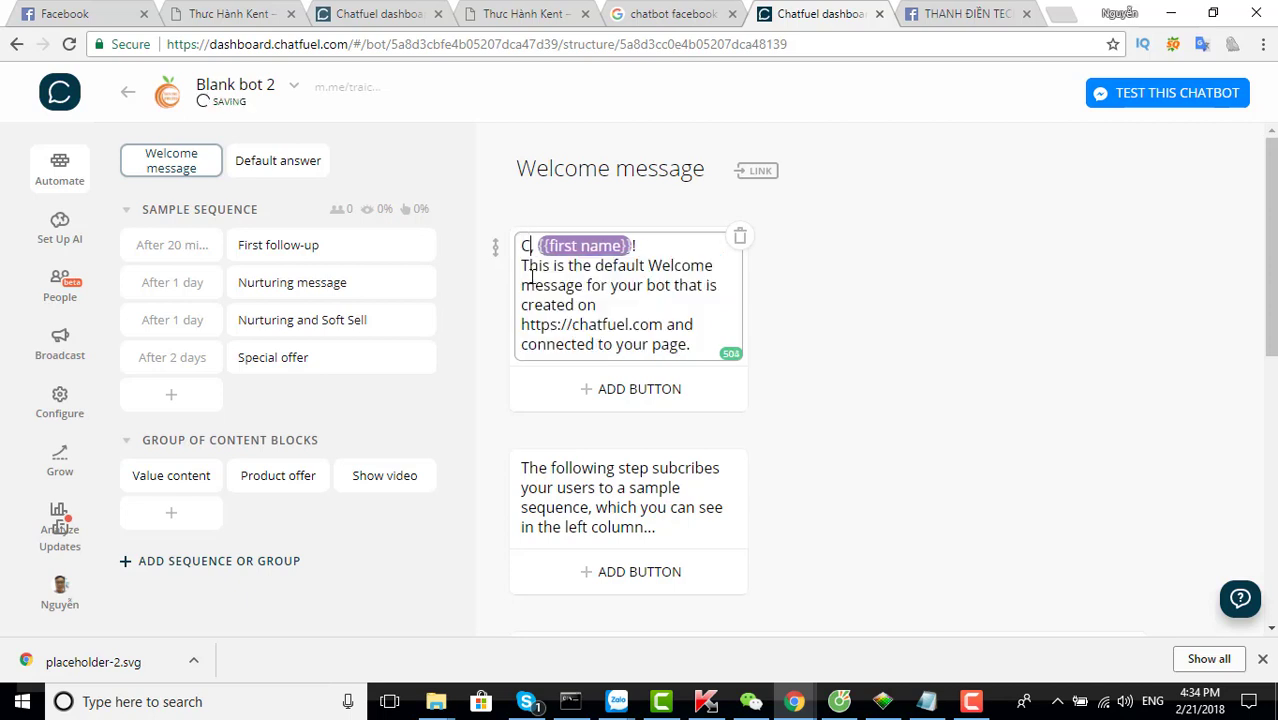
text(N,)
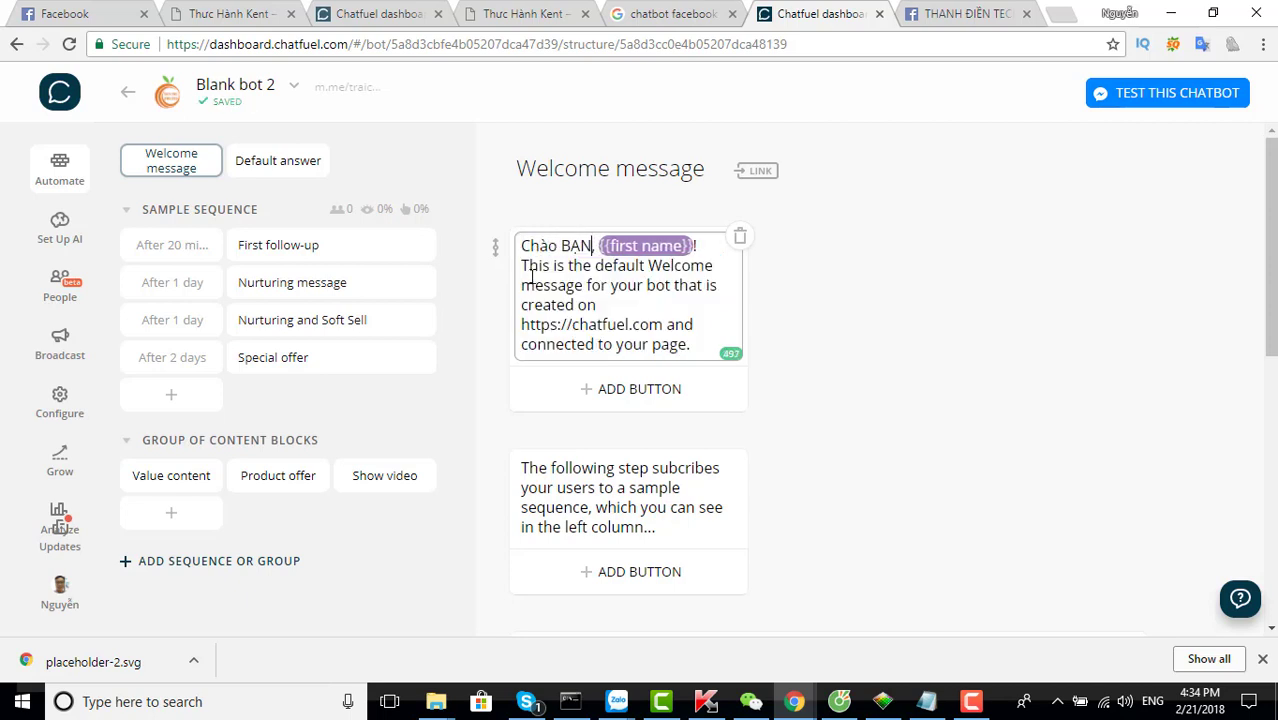
key(BackSpace)
key(BackSpace)
text(an)
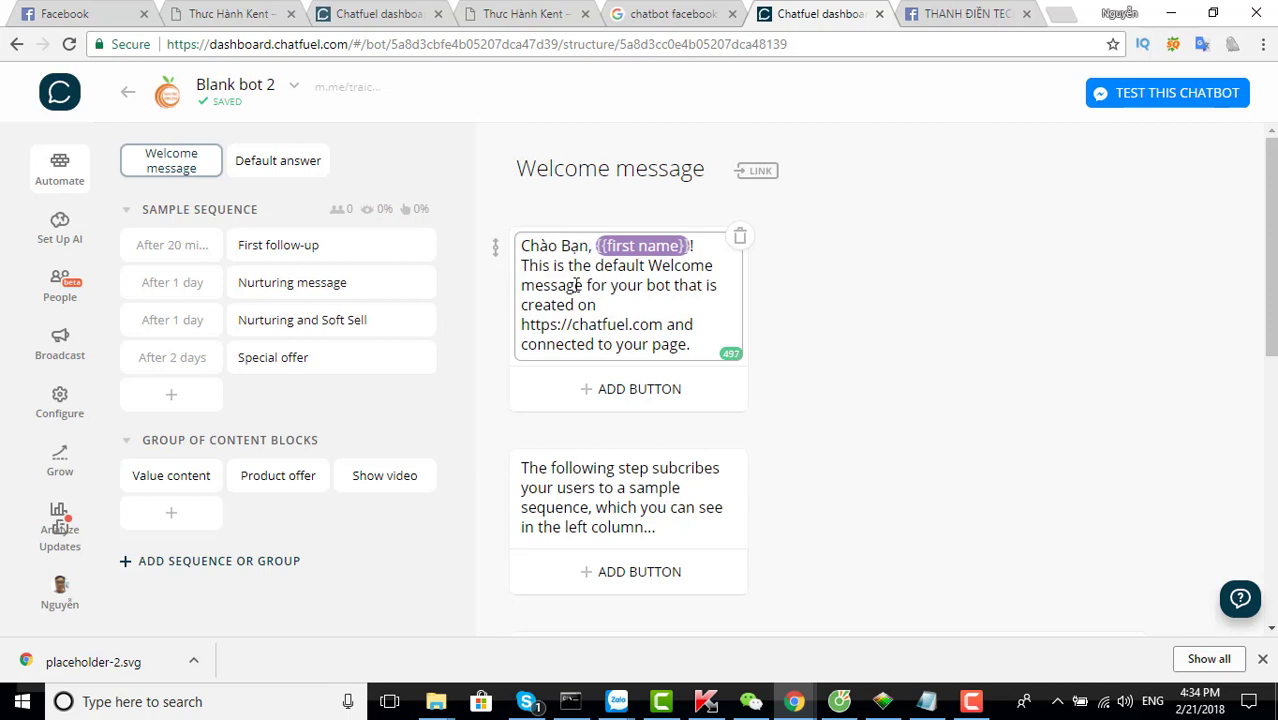
drag(690, 346, 522, 266)
key(BackSpace)
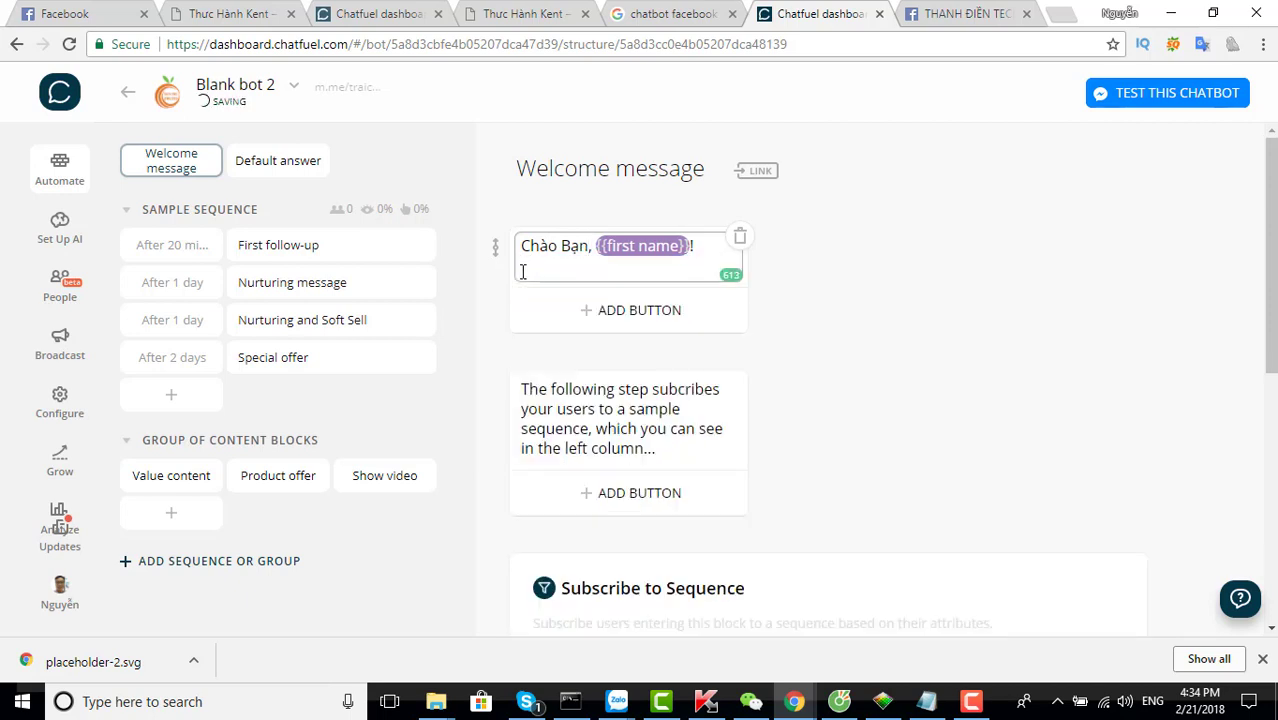
text(T)
text(ạn c)
text(anw g)
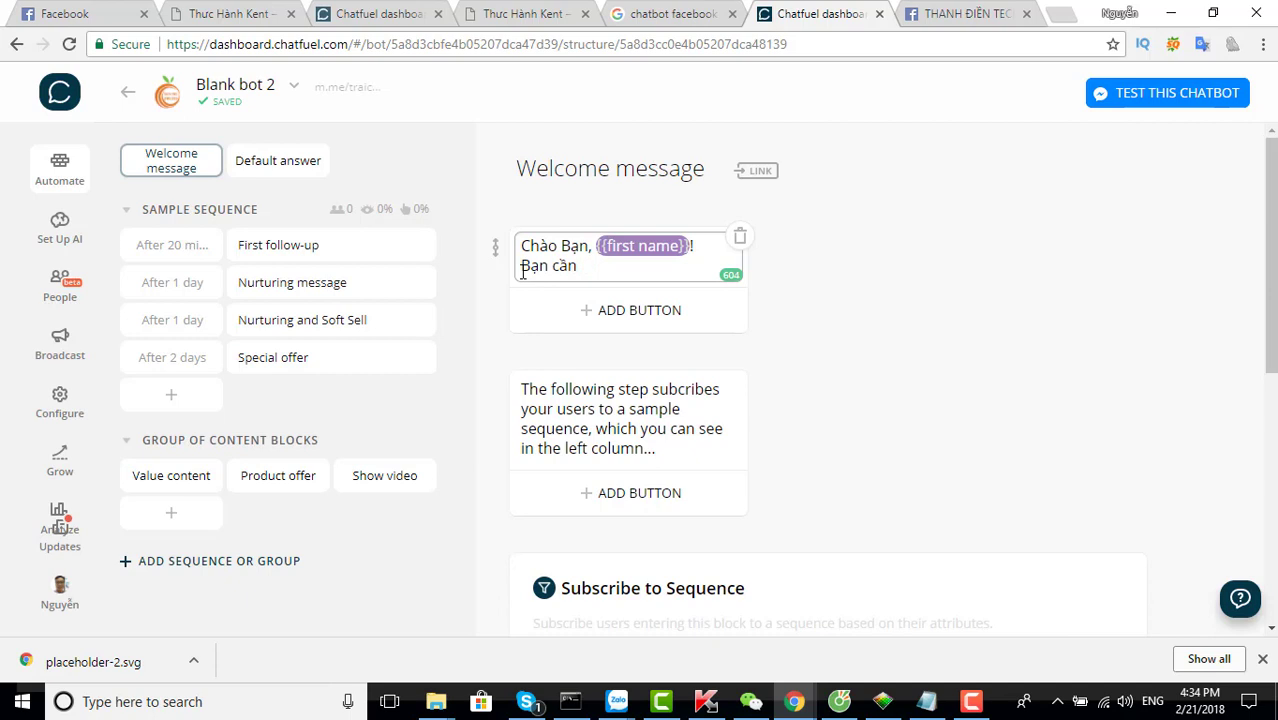
text(un)
text(g tôi giúp gi)
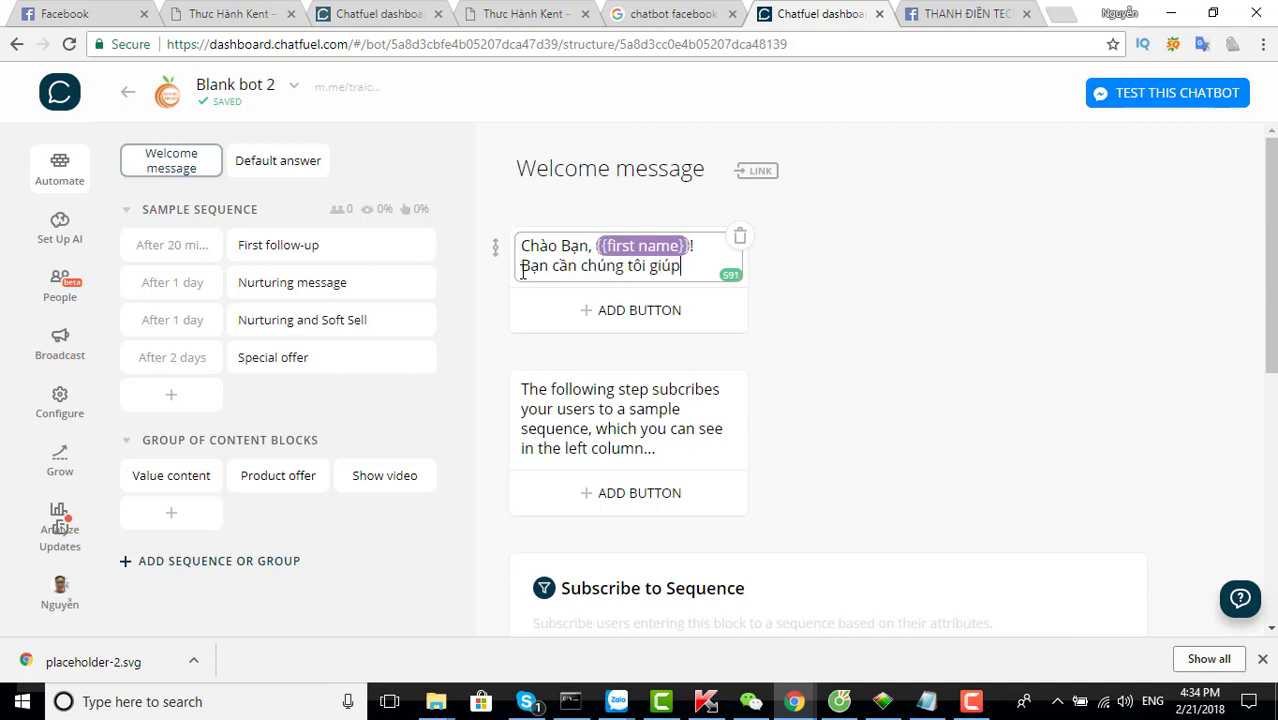
Replace the second card's text with a Vietnamese request to leave a phone number for direct contact
click(580, 421)
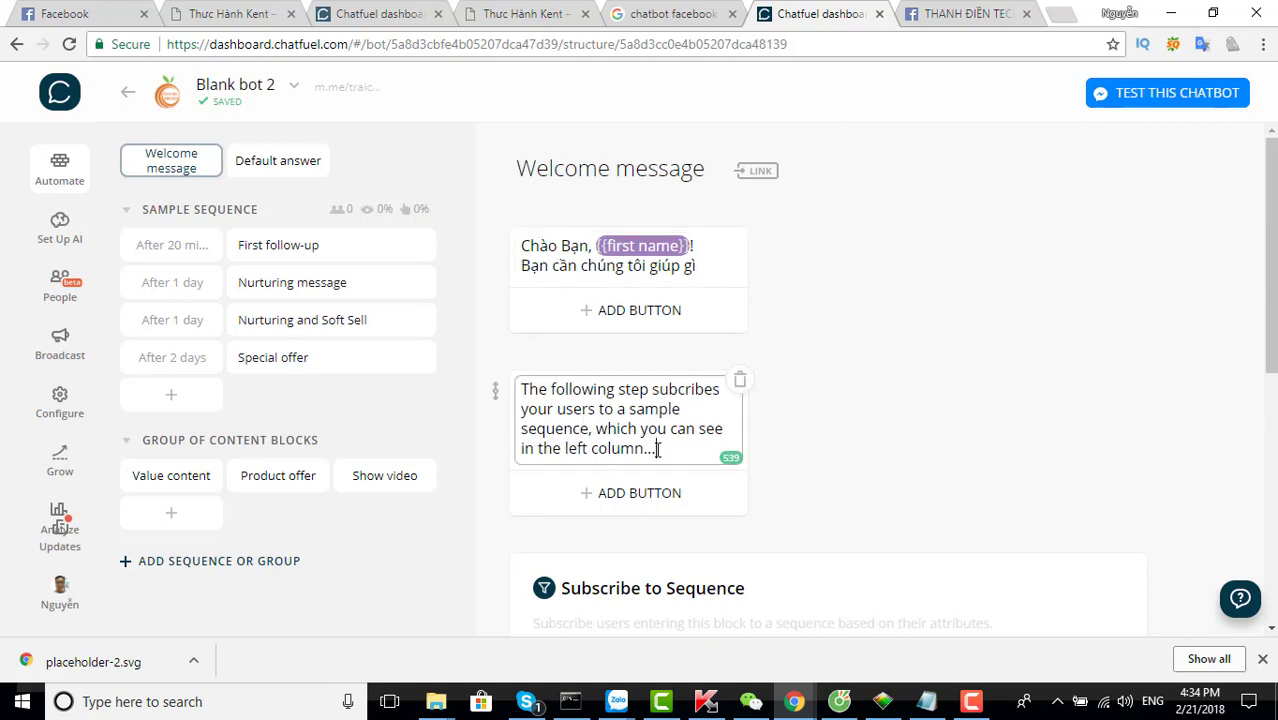
drag(657, 449, 522, 389)
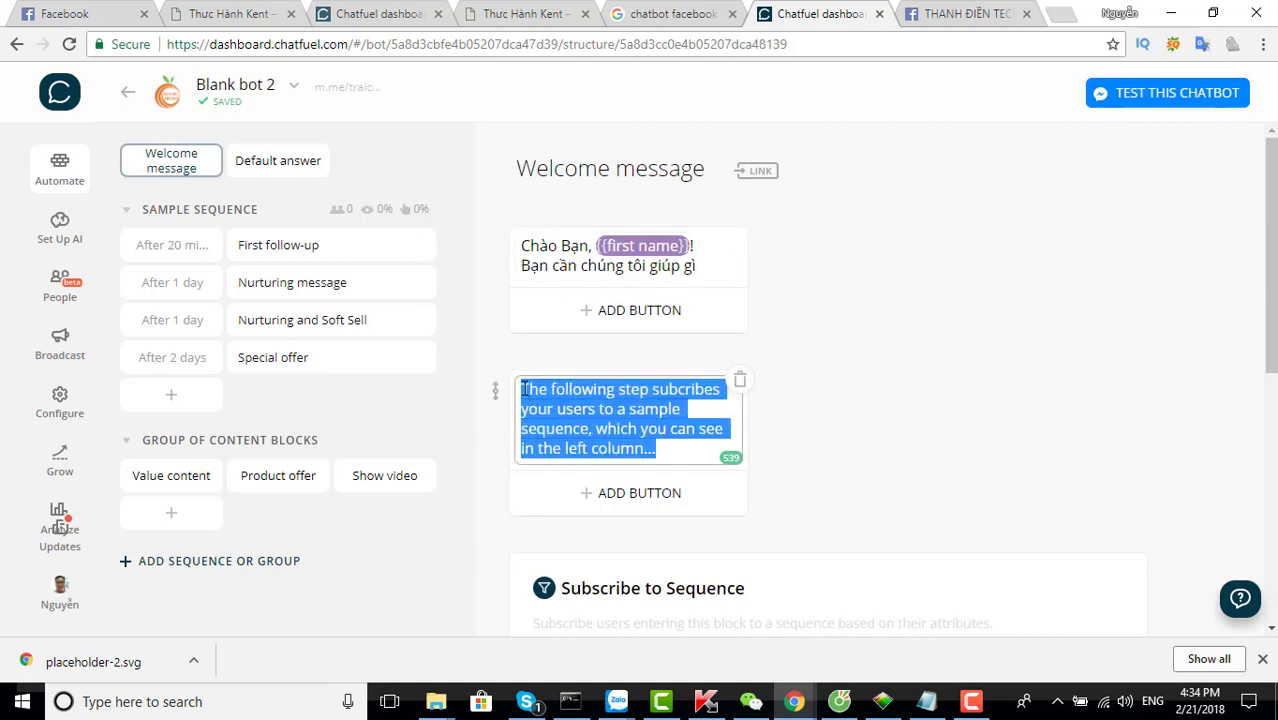
key(BackSpace)
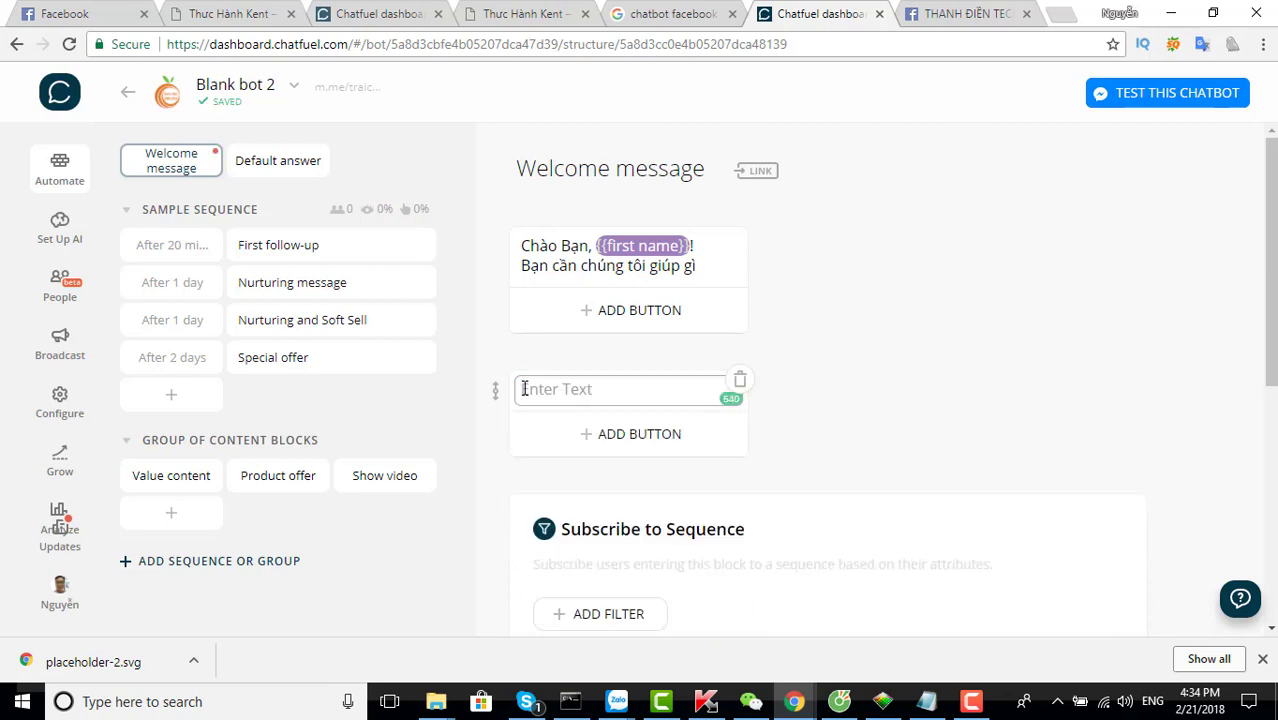
text(Hay)
key(BackSpace)
key(BackSpace)
text(ay)
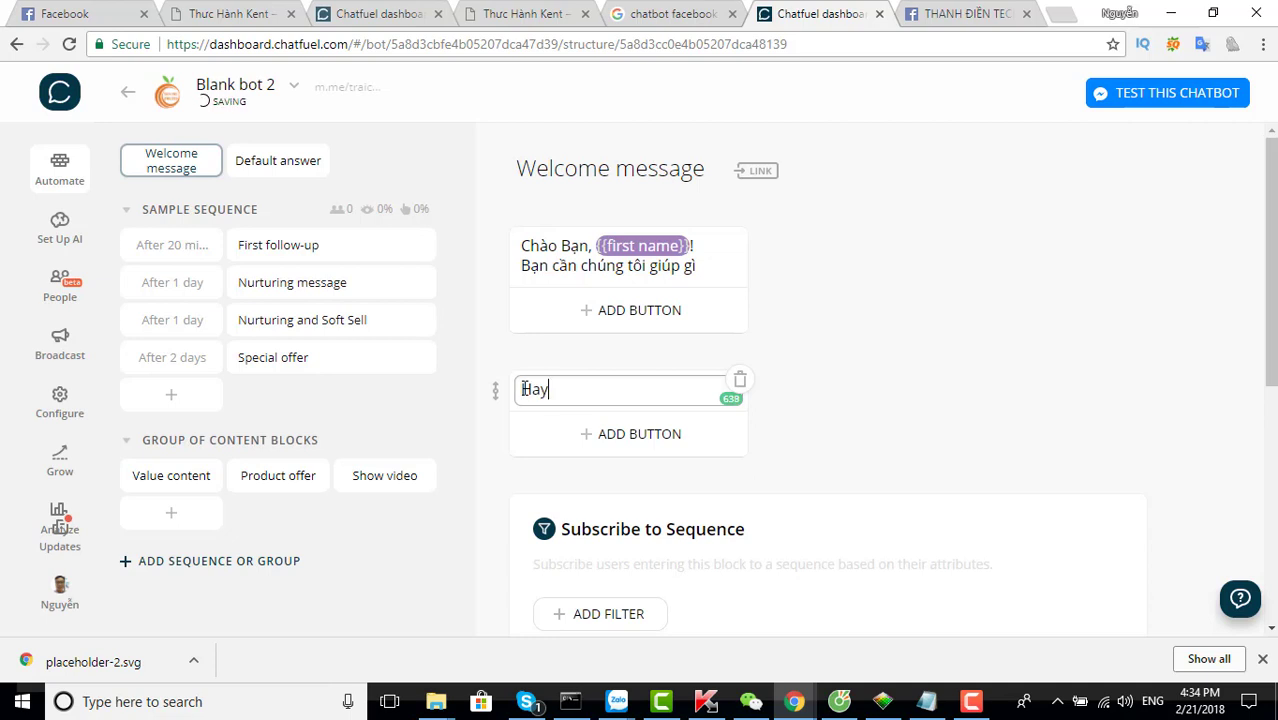
text(xdde la số d)
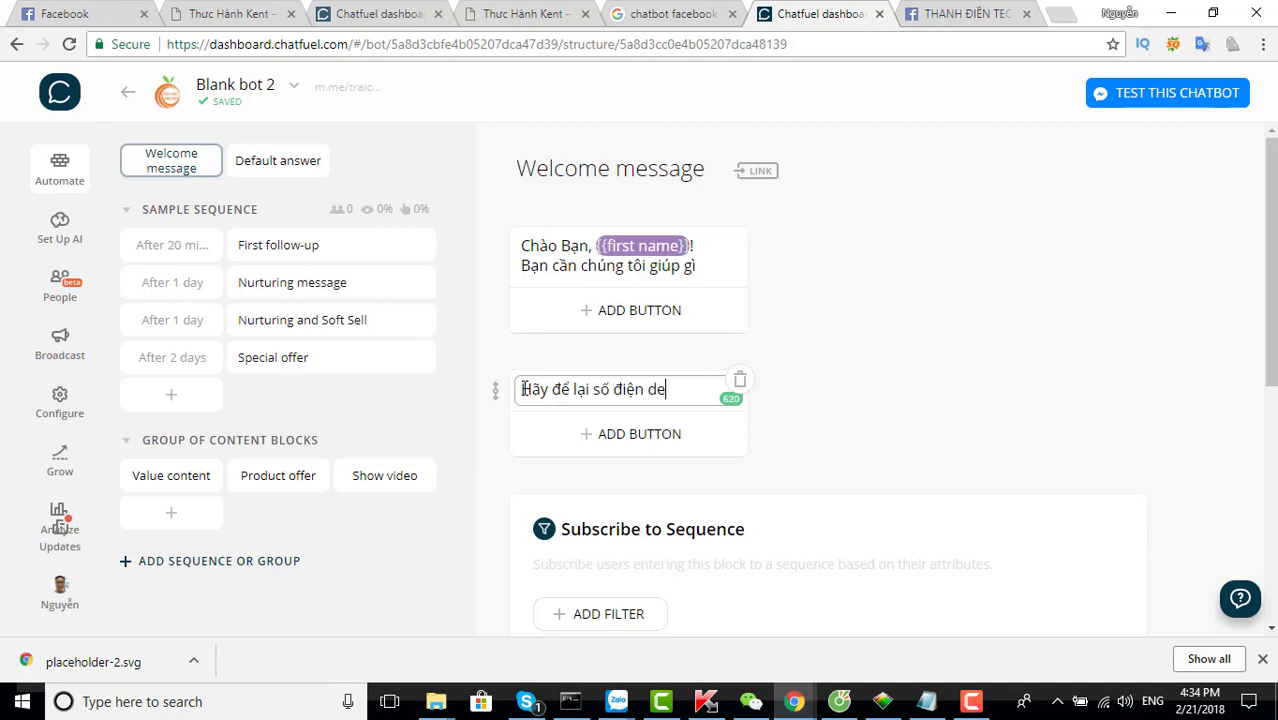
text(dieenj deder chungs tooi )
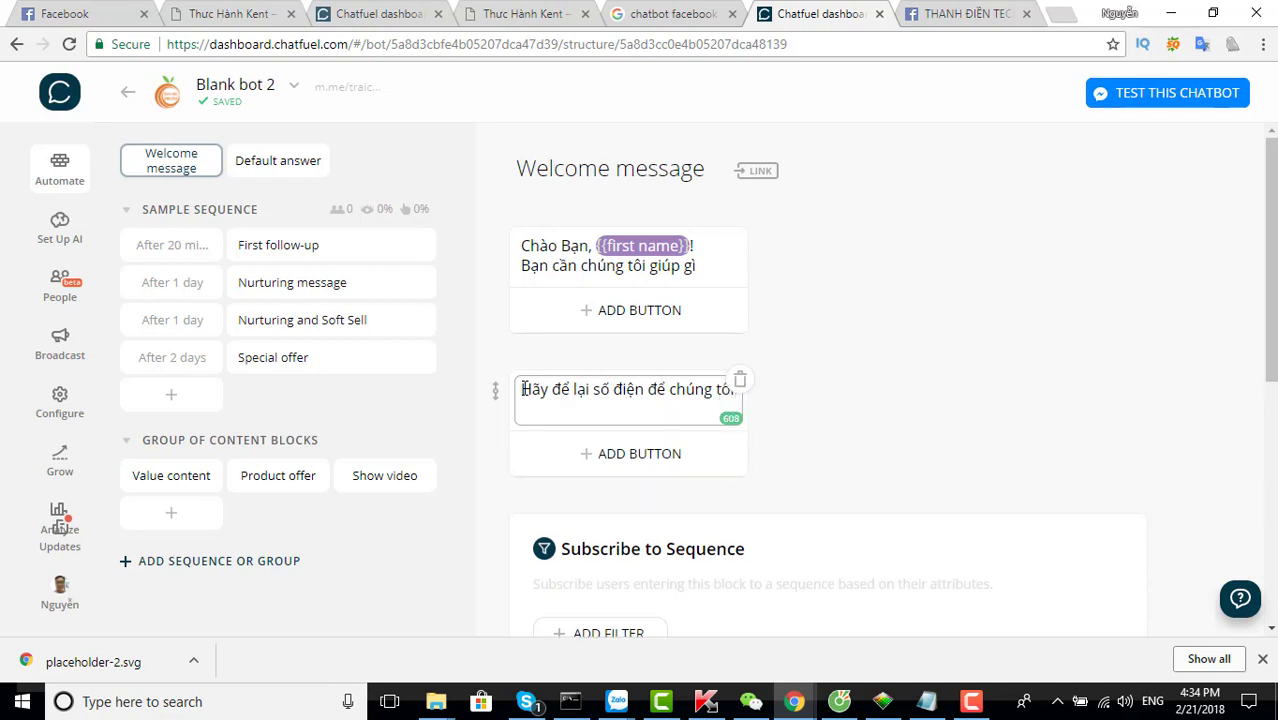
text(lieen heej truc tiepes voi)
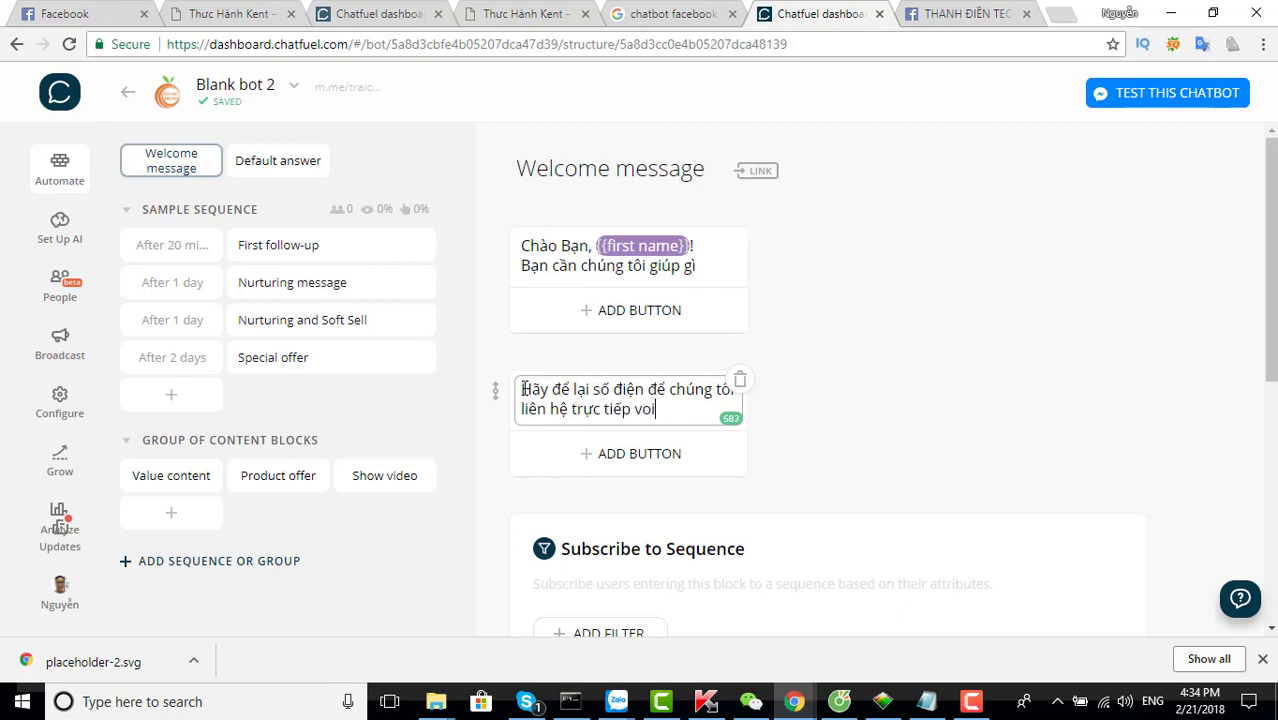
key(BackSpace)
text(bạn)
scroll(550, 478, down, 2)
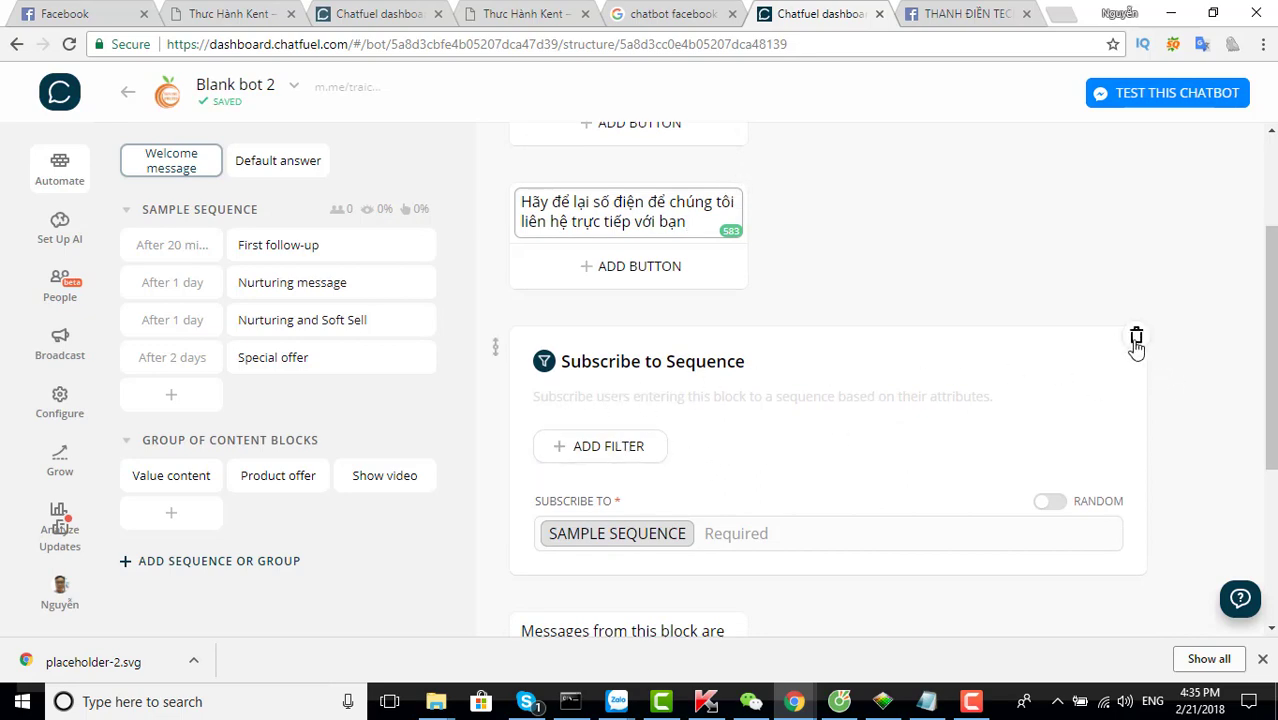
Delete the Subscribe to Sequence card and the leftover 'Messages from this block…' text card
click(1136, 336)
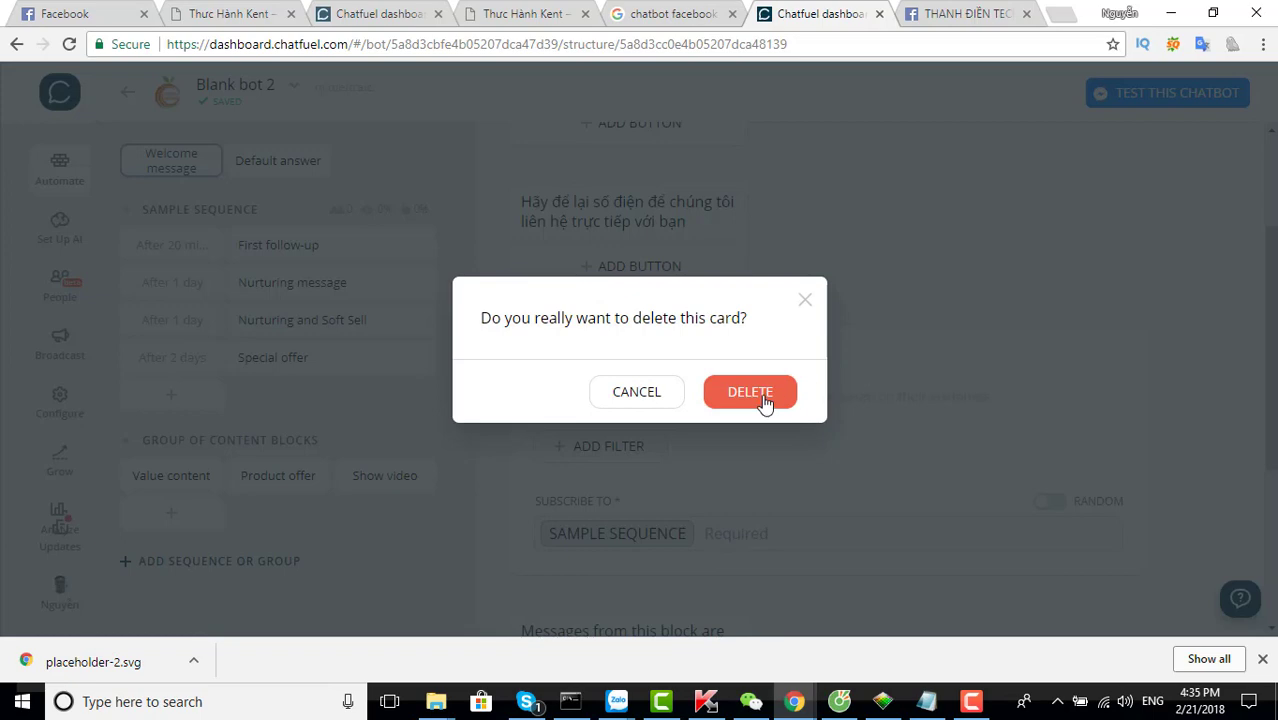
click(758, 395)
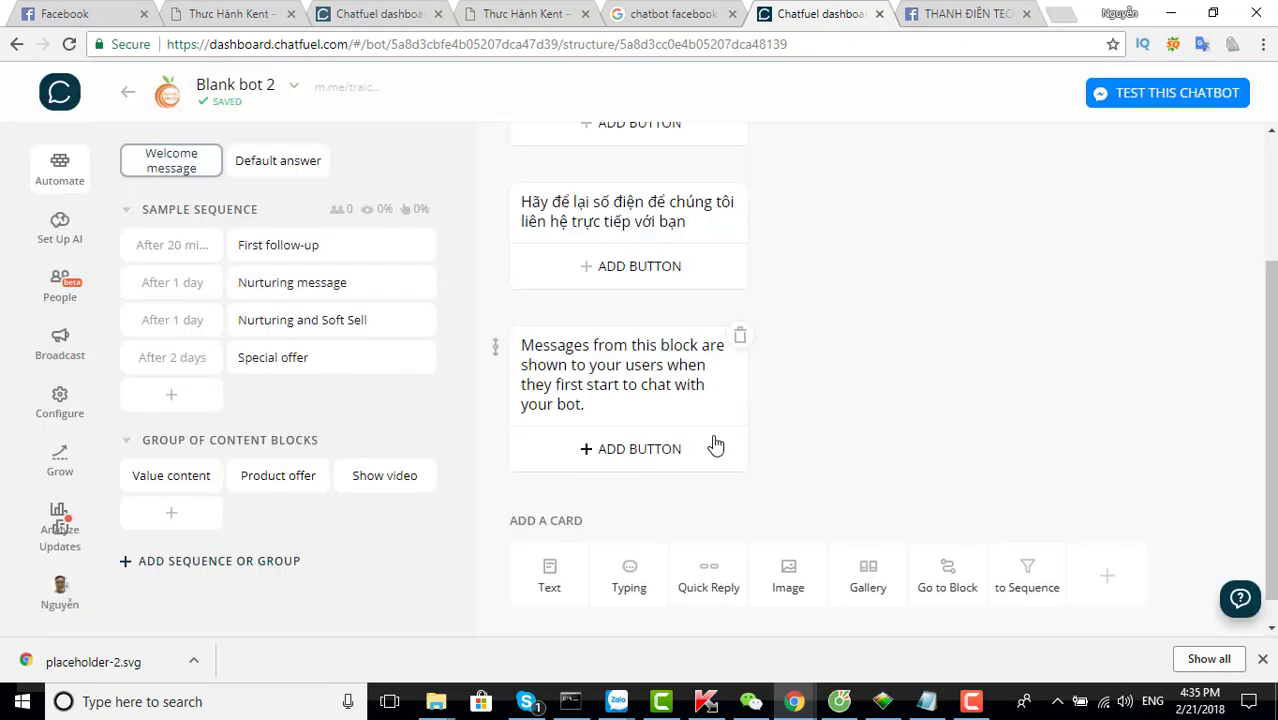
scroll(713, 442, up, 2)
scroll(716, 499, down, 1)
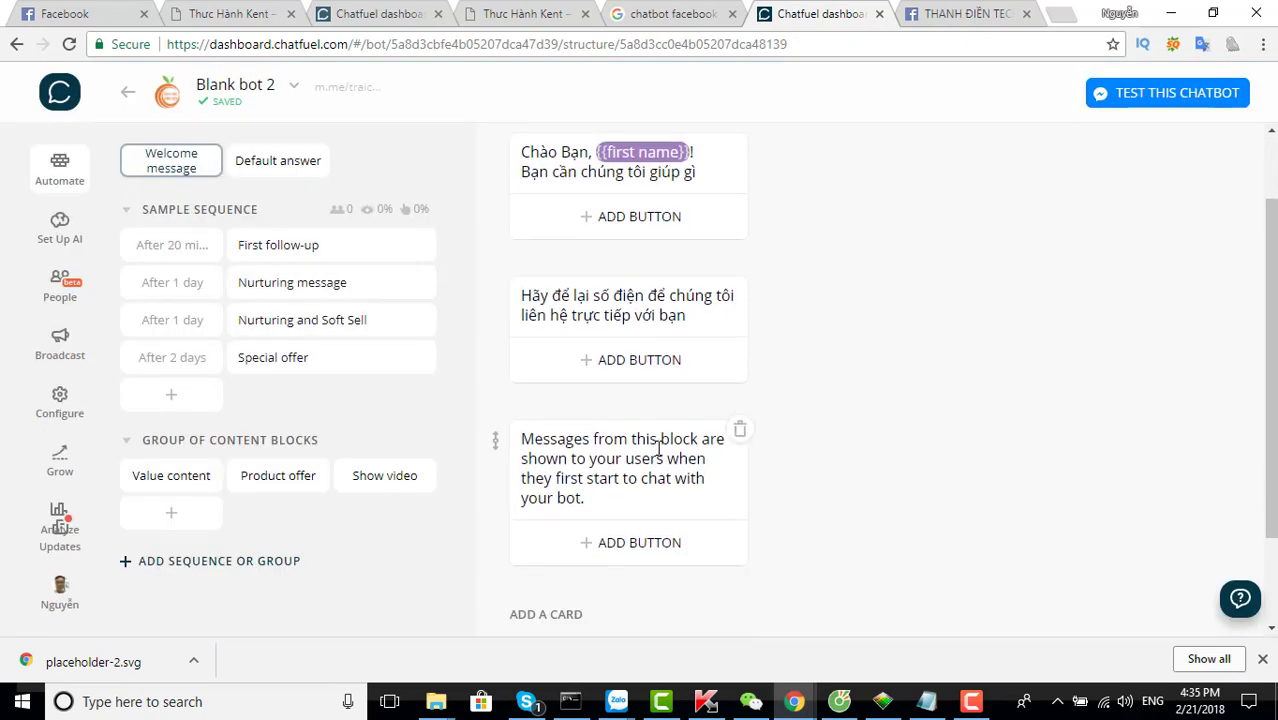
click(740, 430)
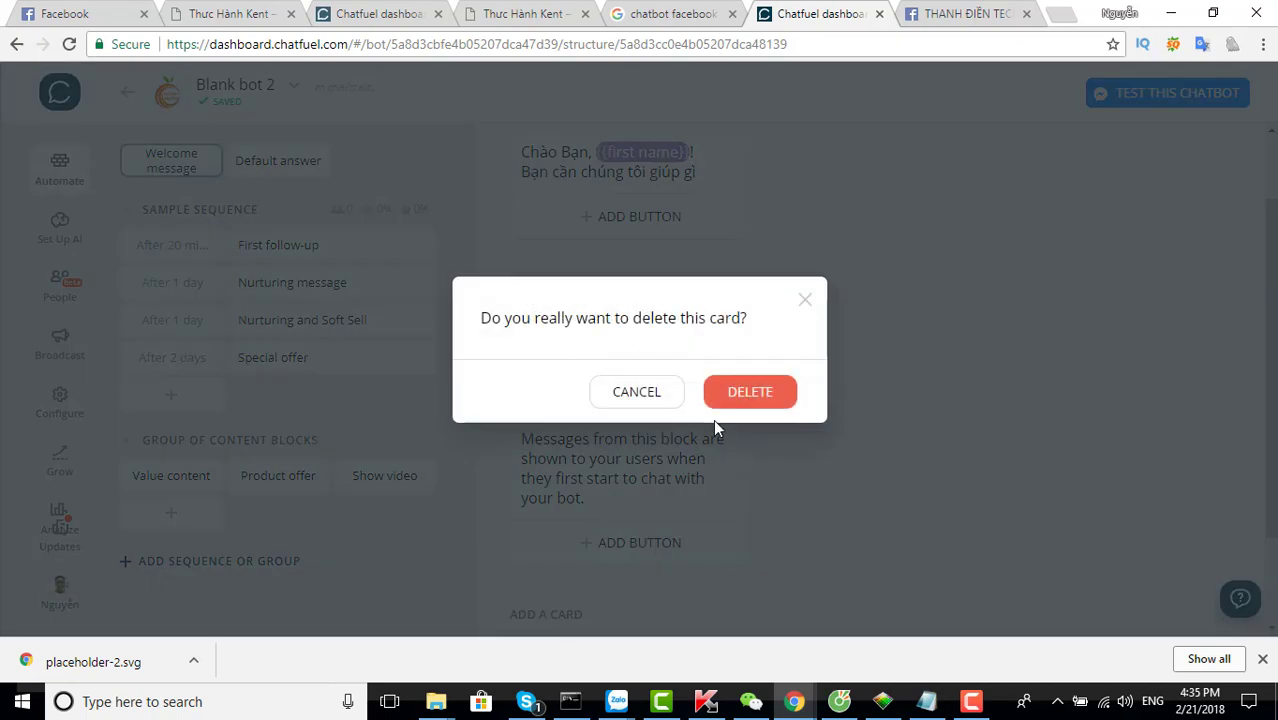
click(745, 395)
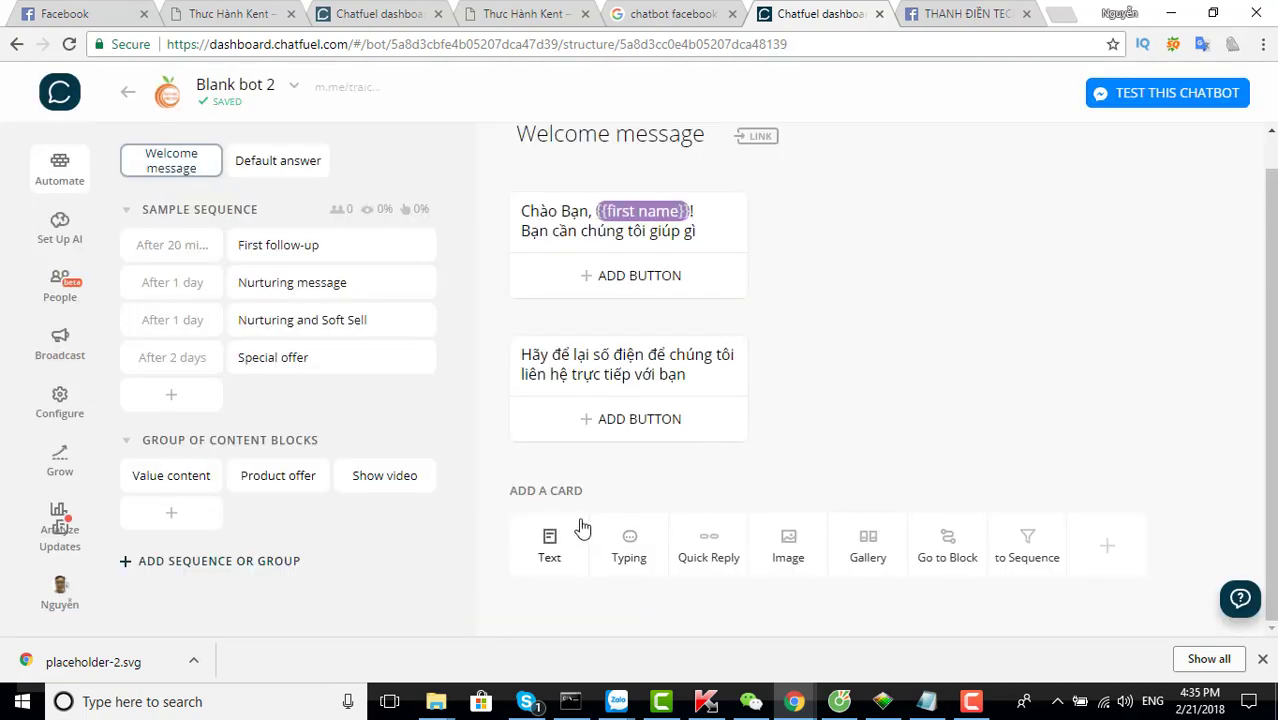
scroll(582, 526, up, 1)
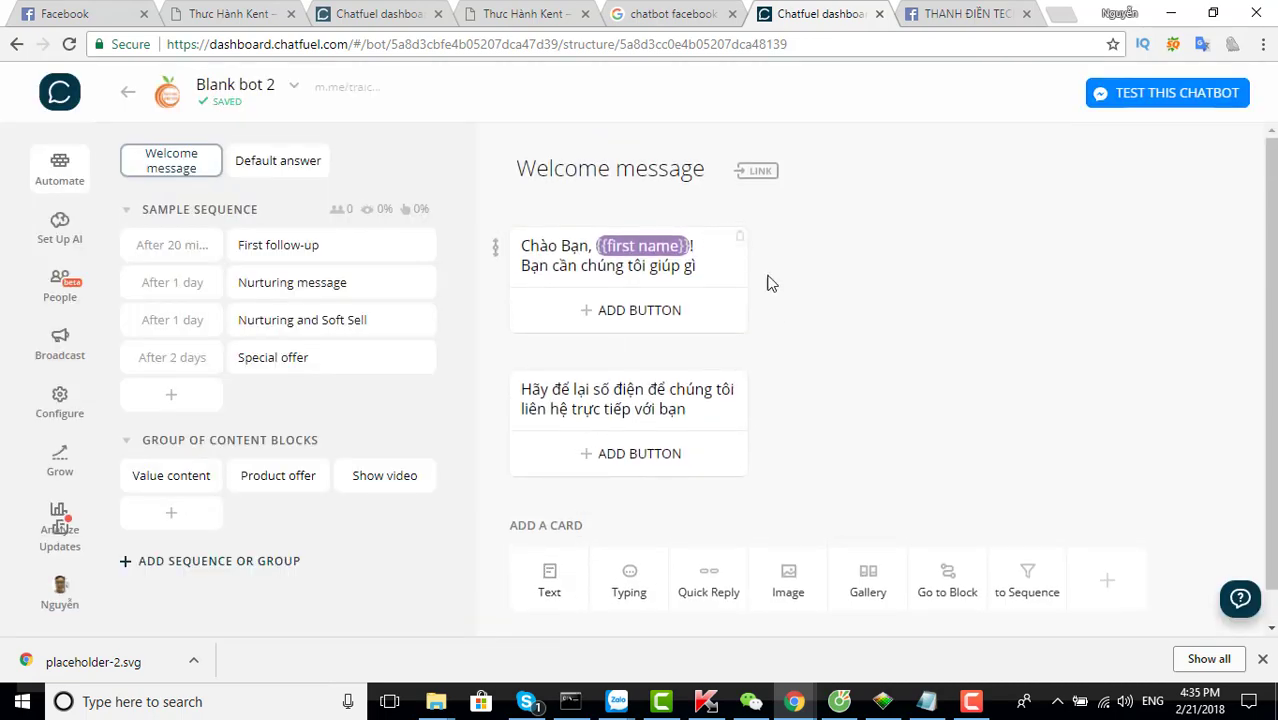
scroll(797, 463, down, 1)
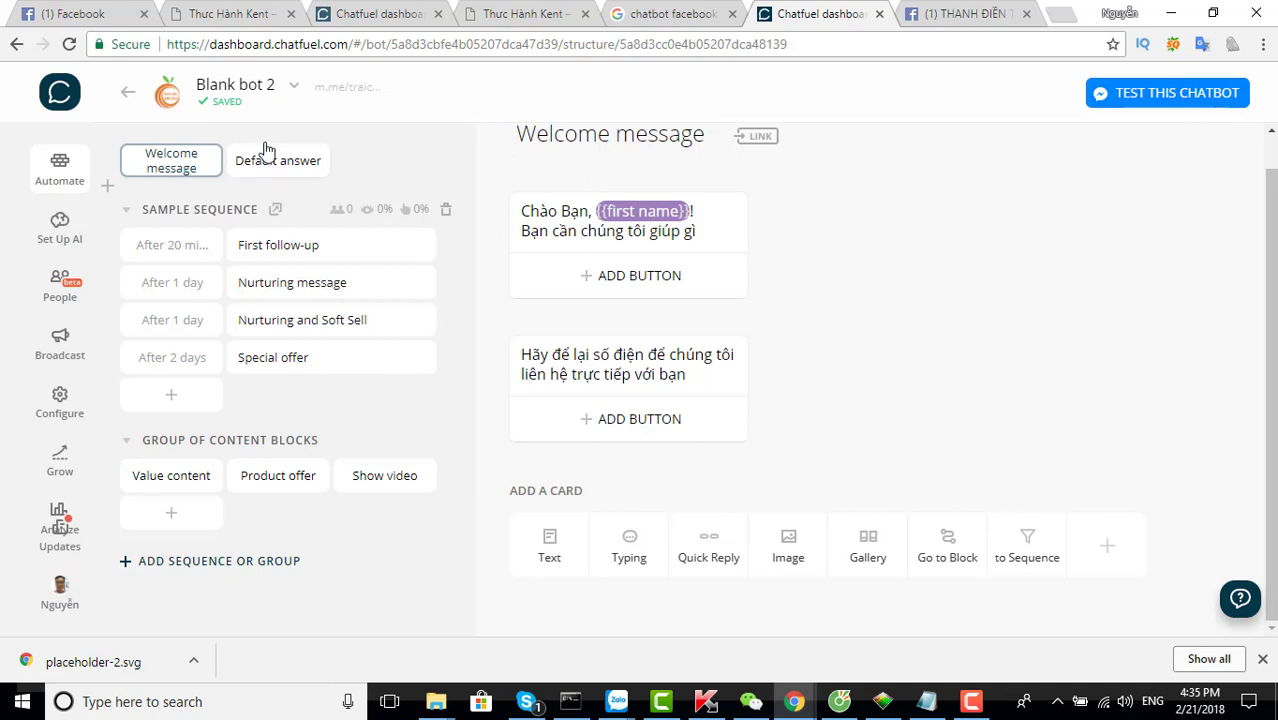
mouse_move(362, 94)
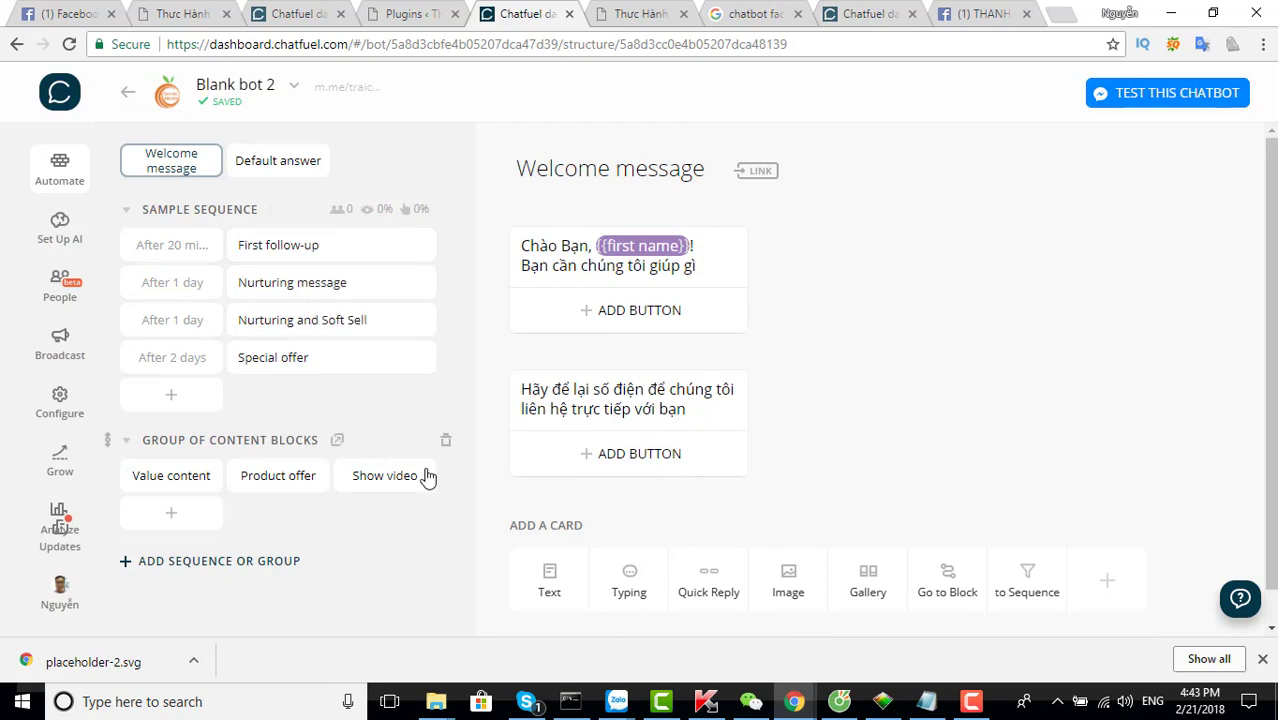
Add a typing pause and a quick reply after the phone-number request
click(630, 584)
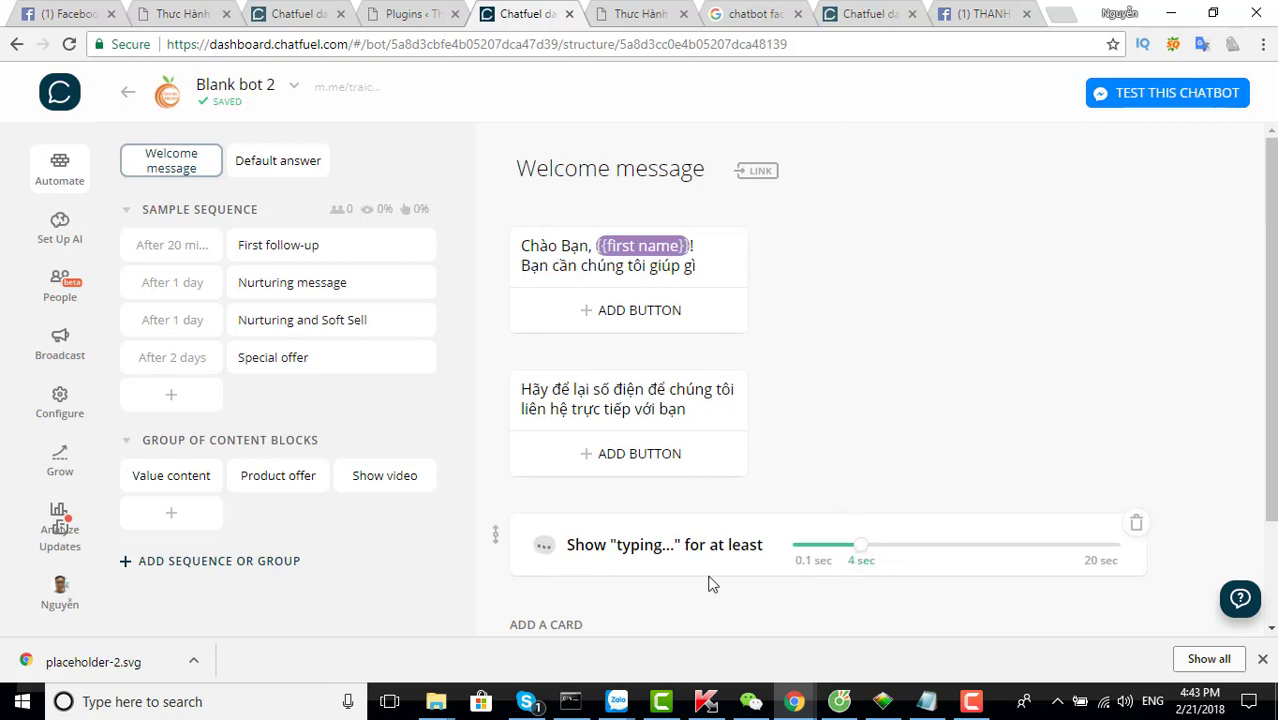
scroll(607, 544, down, 2)
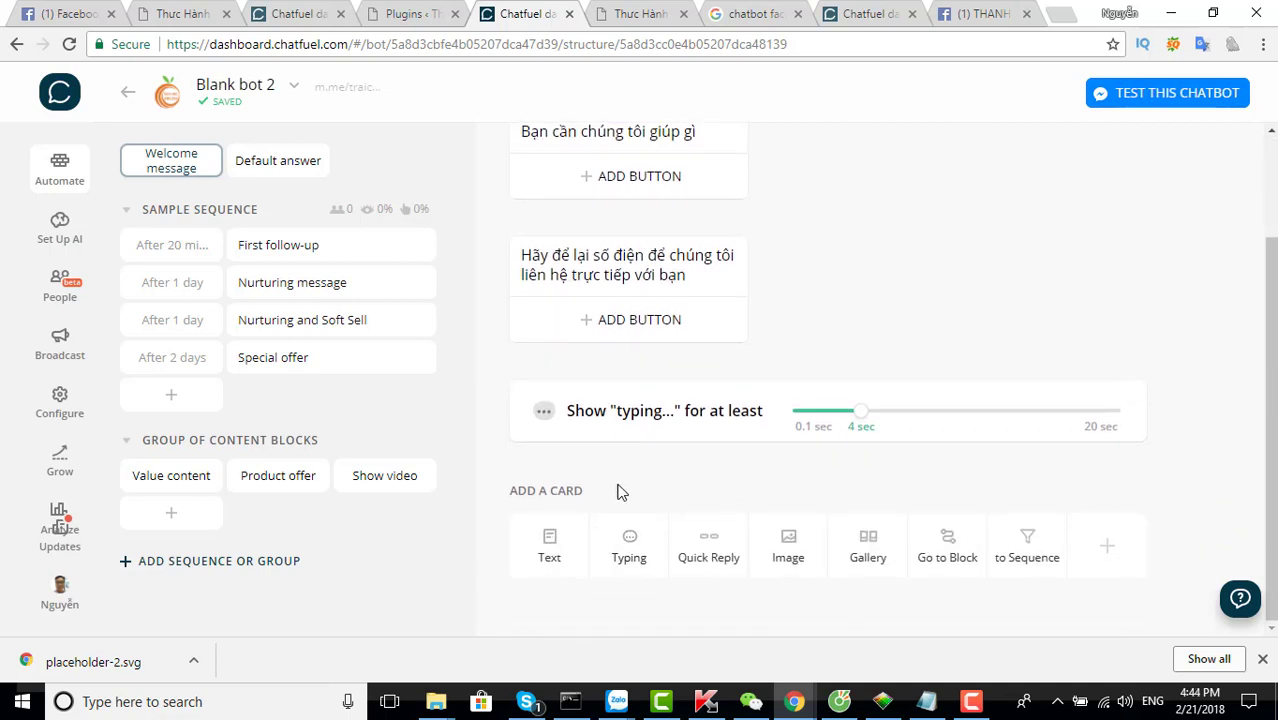
click(700, 553)
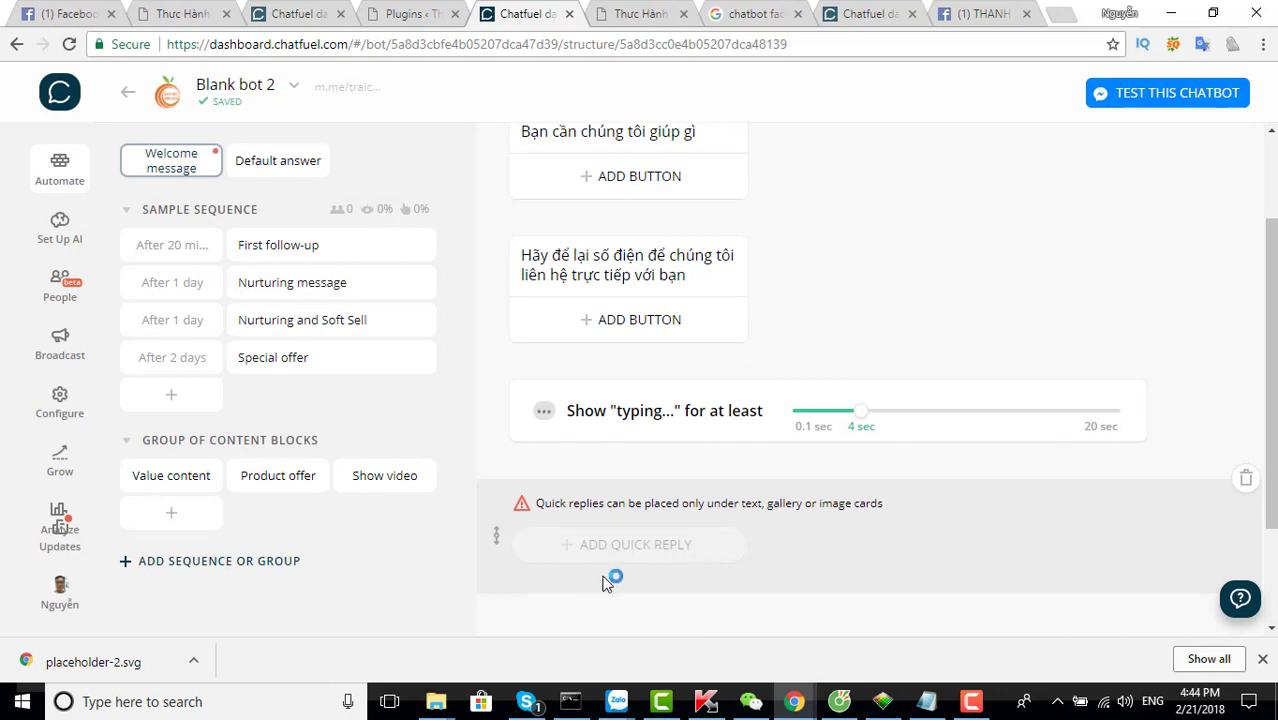
scroll(607, 581, down, 2)
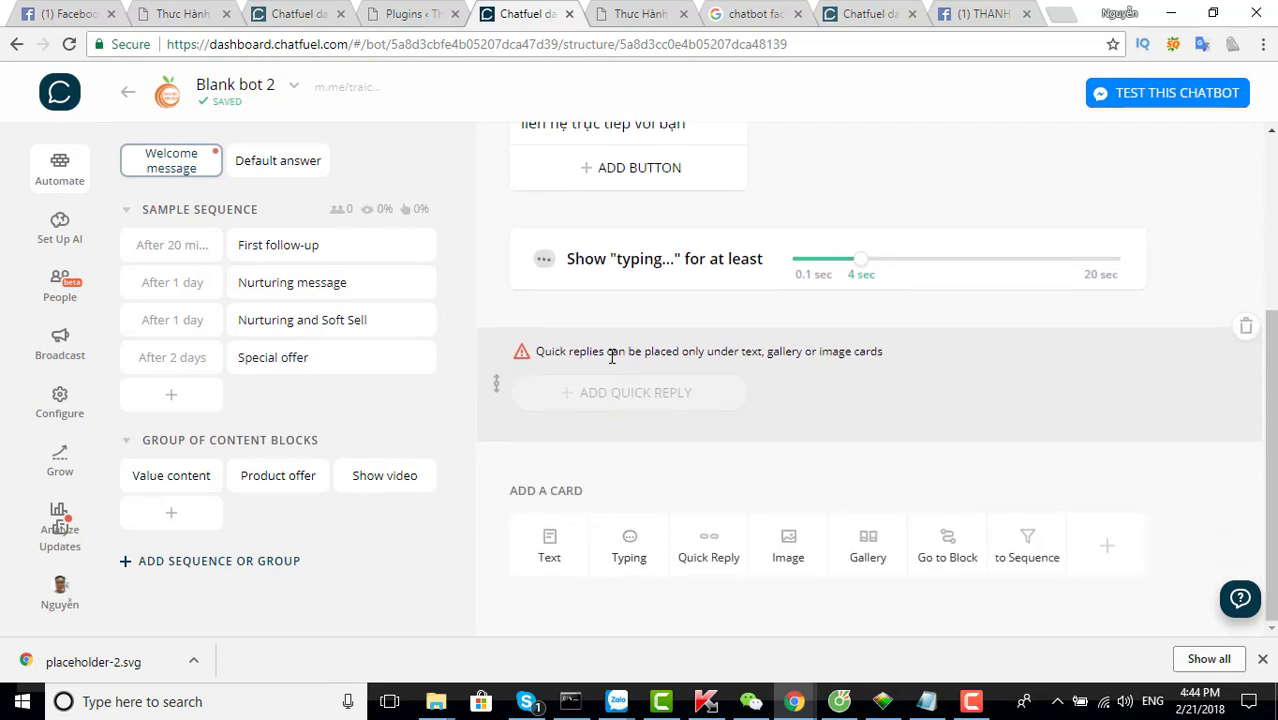
Add an image card and an empty text card below it in the Welcome message
click(788, 550)
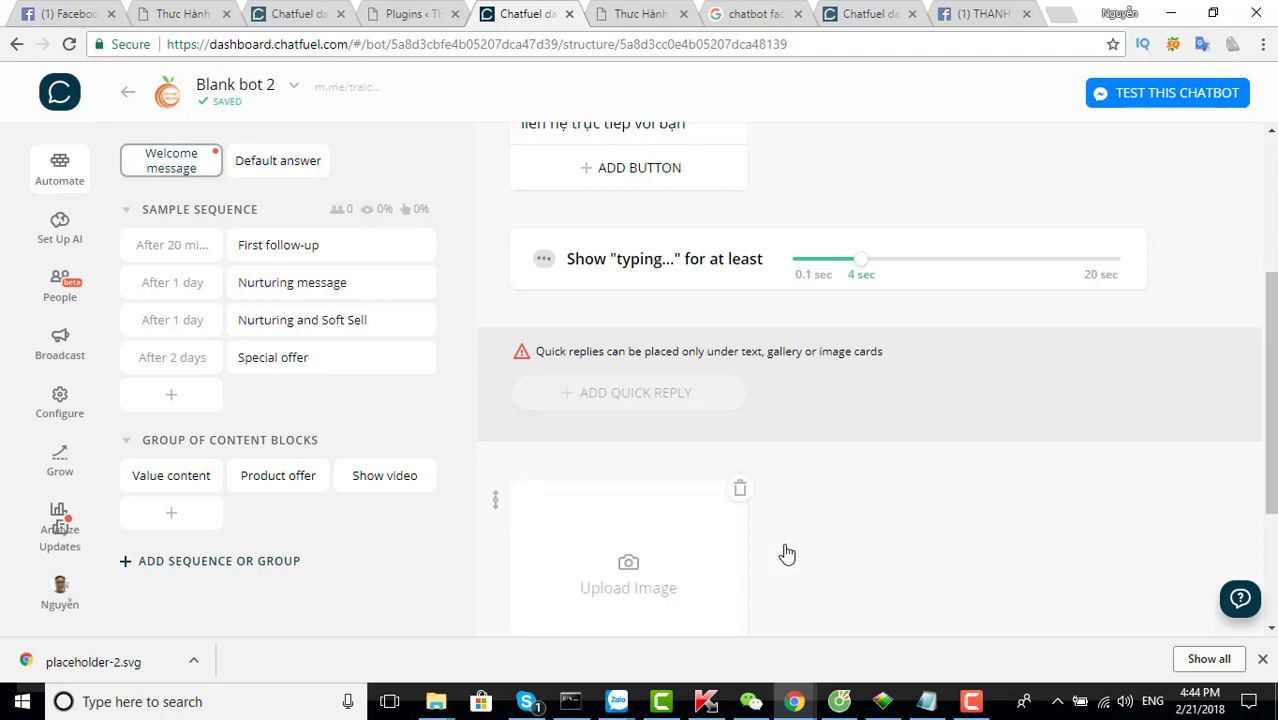
scroll(737, 538, down, 2)
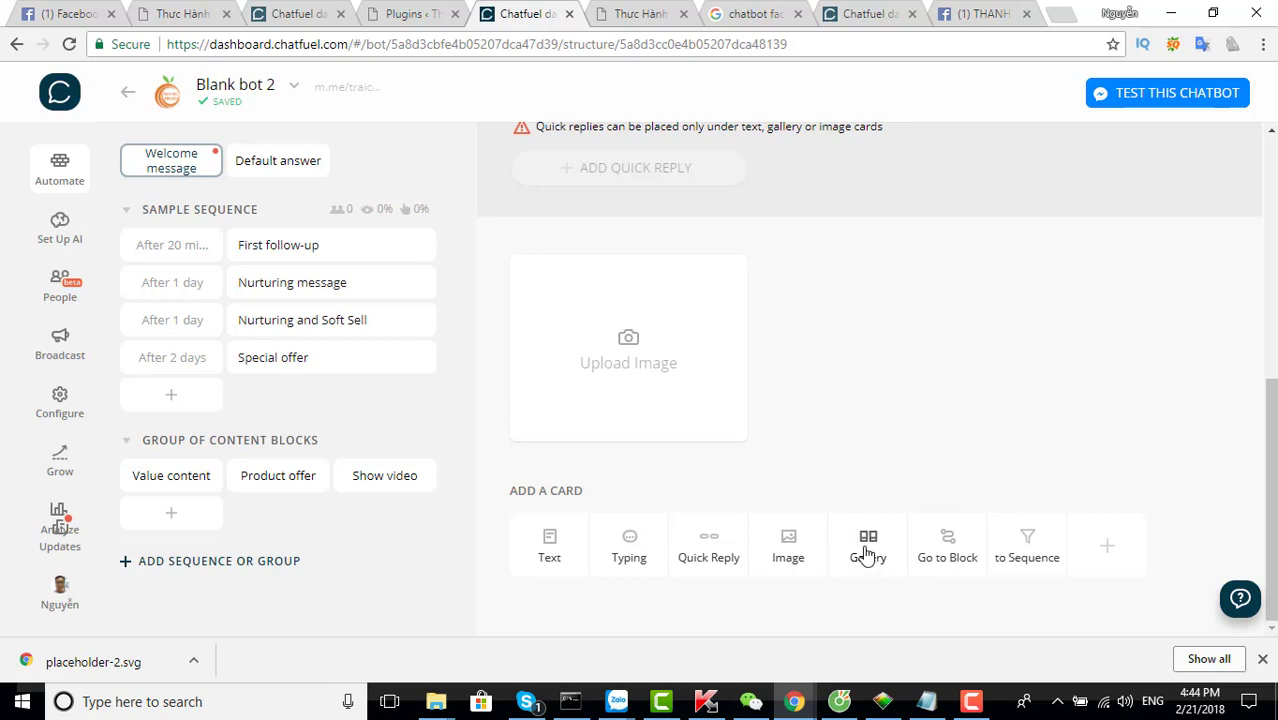
click(560, 560)
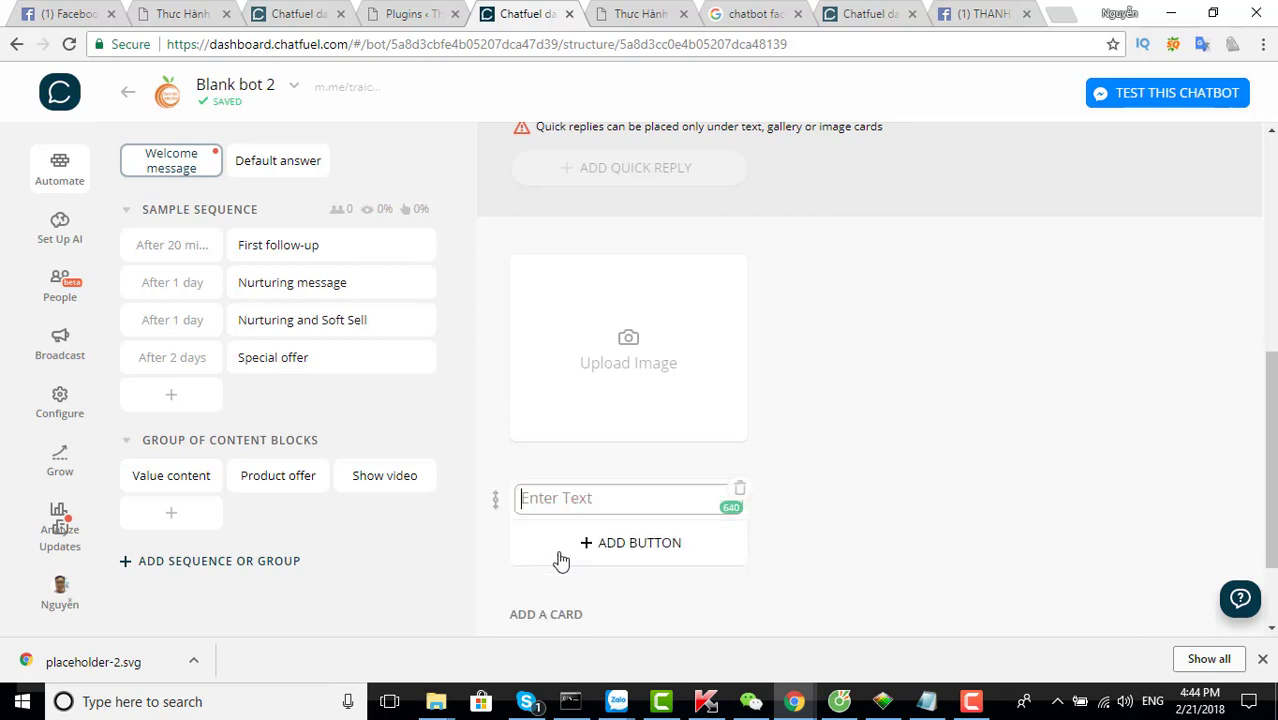
scroll(687, 502, up, 4)
scroll(675, 452, up, 1)
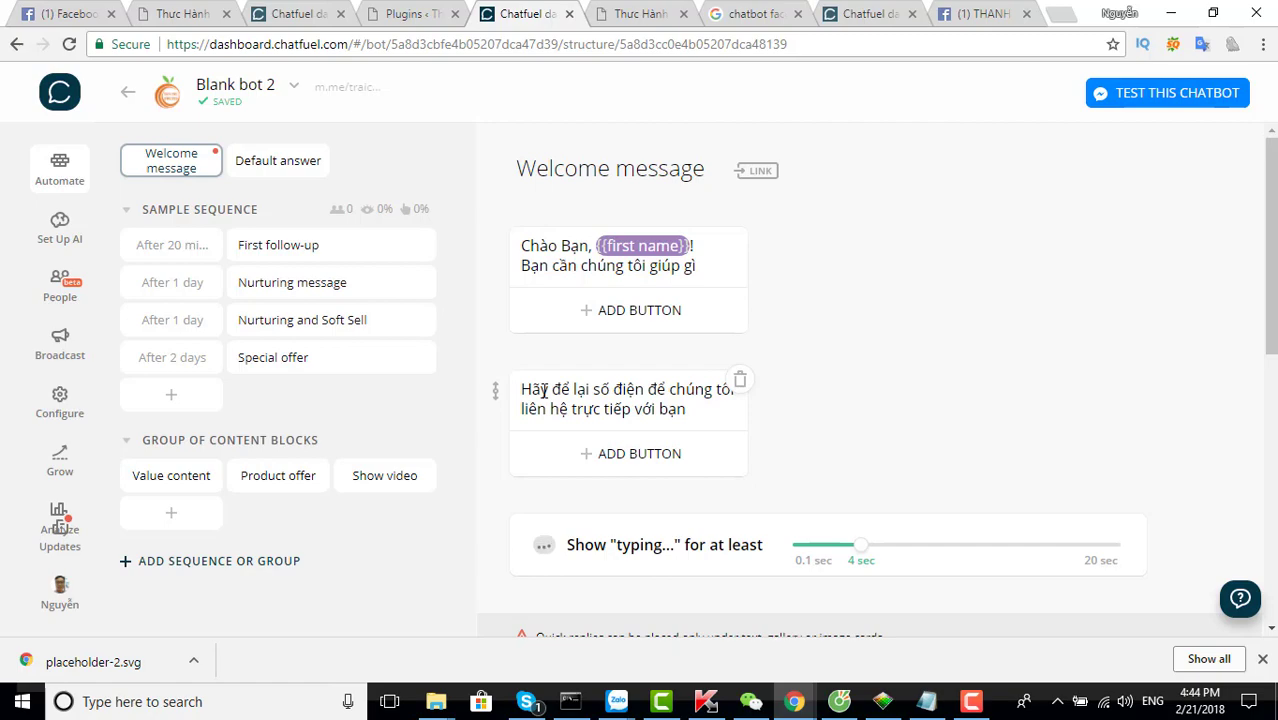
In WordPress, go to Plugins > Add New and search for 'chatfuel'
click(395, 14)
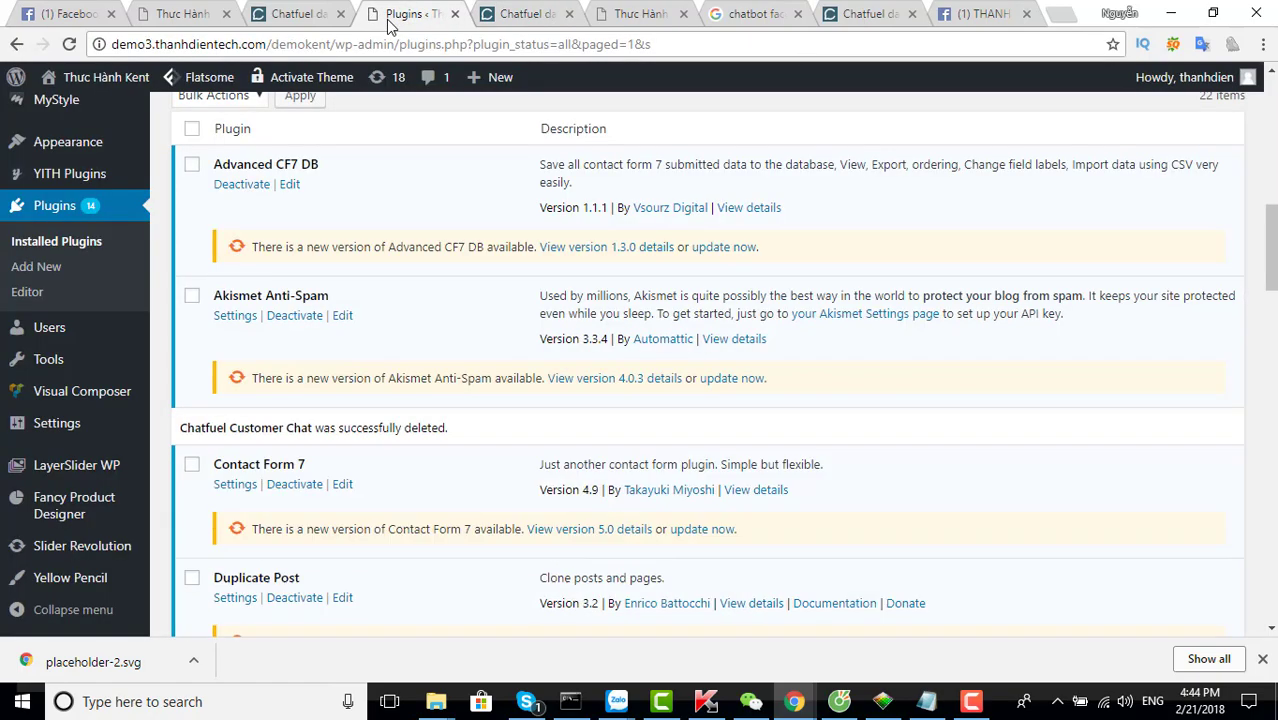
scroll(316, 412, up, 1)
scroll(316, 414, up, 3)
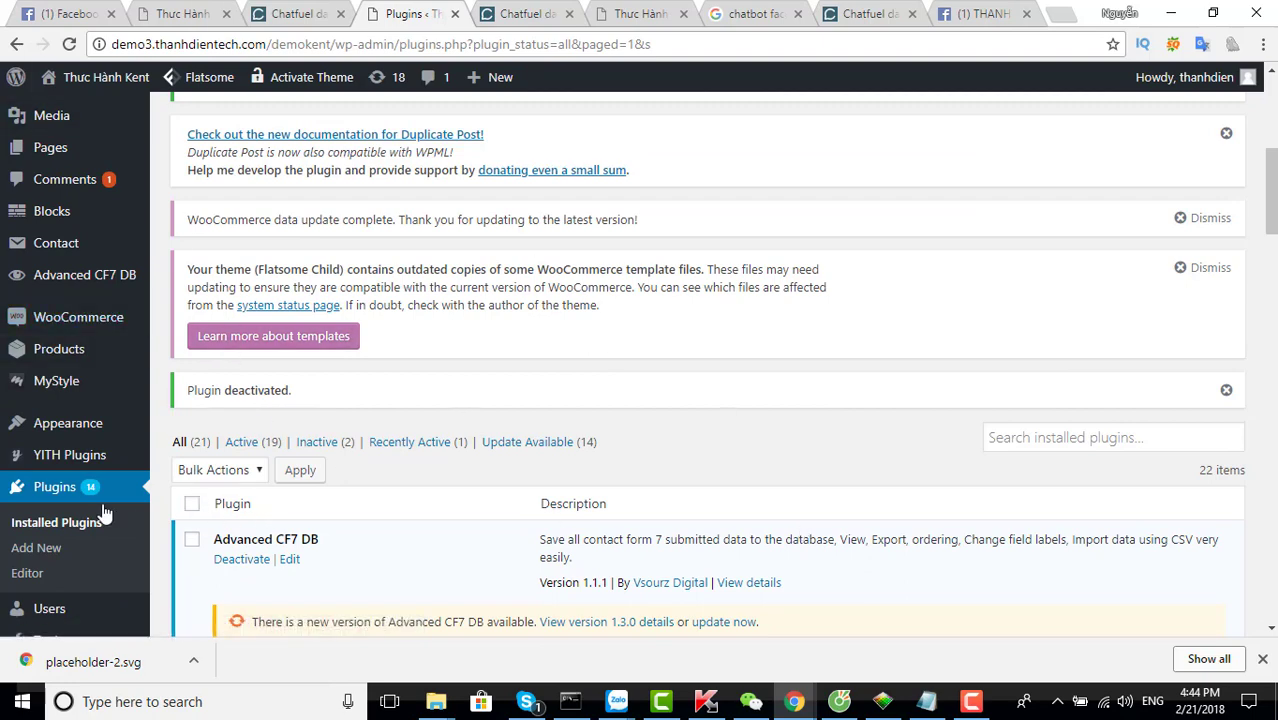
click(40, 556)
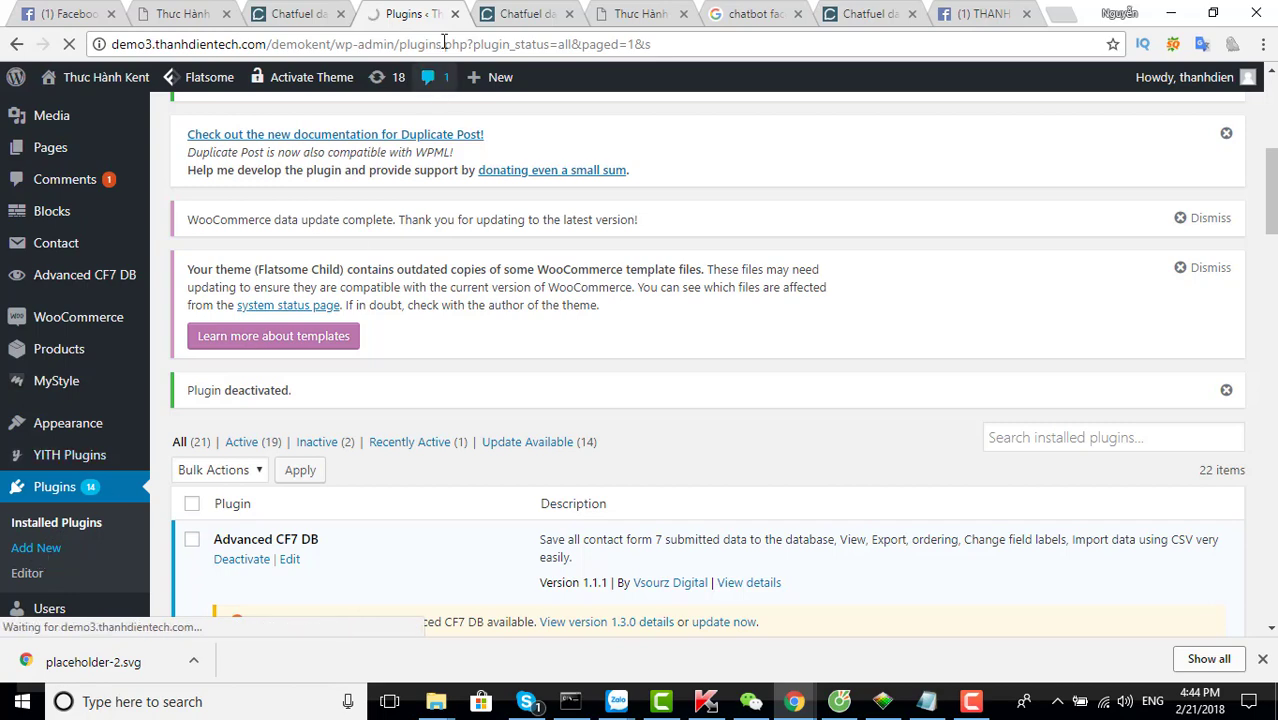
click(520, 14)
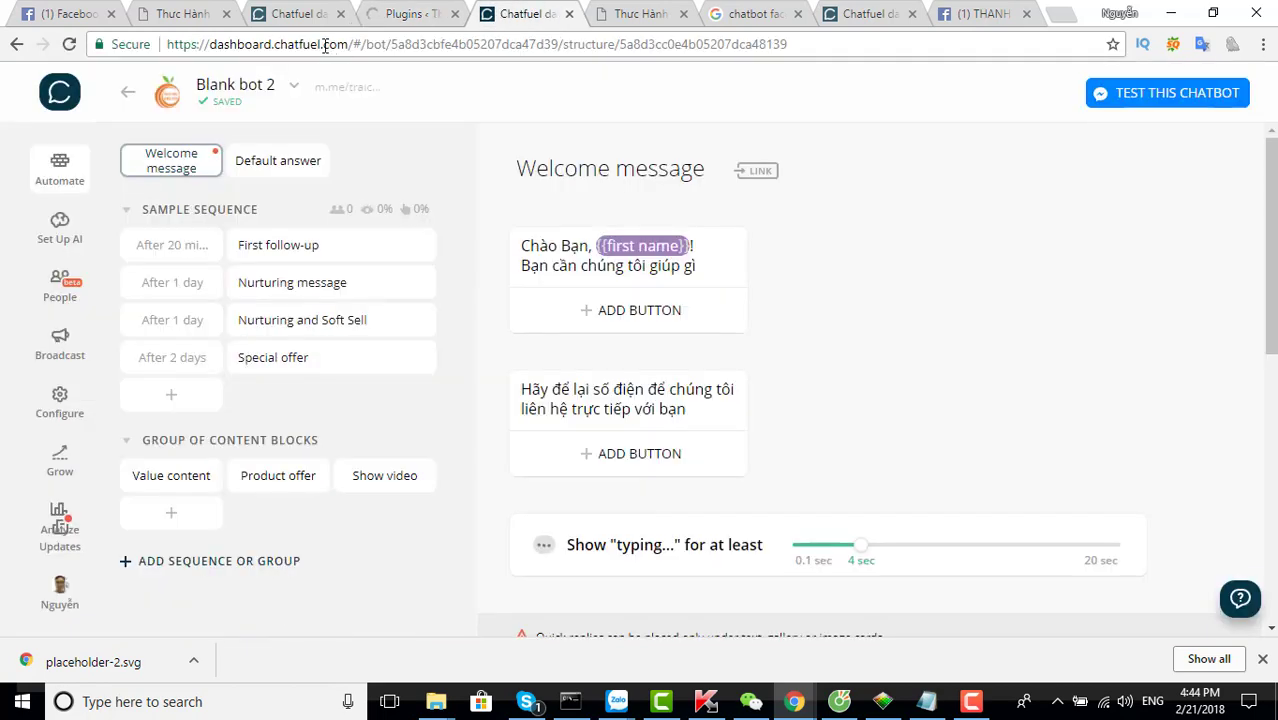
drag(322, 44, 274, 46)
key(ctrl+c)
click(316, 26)
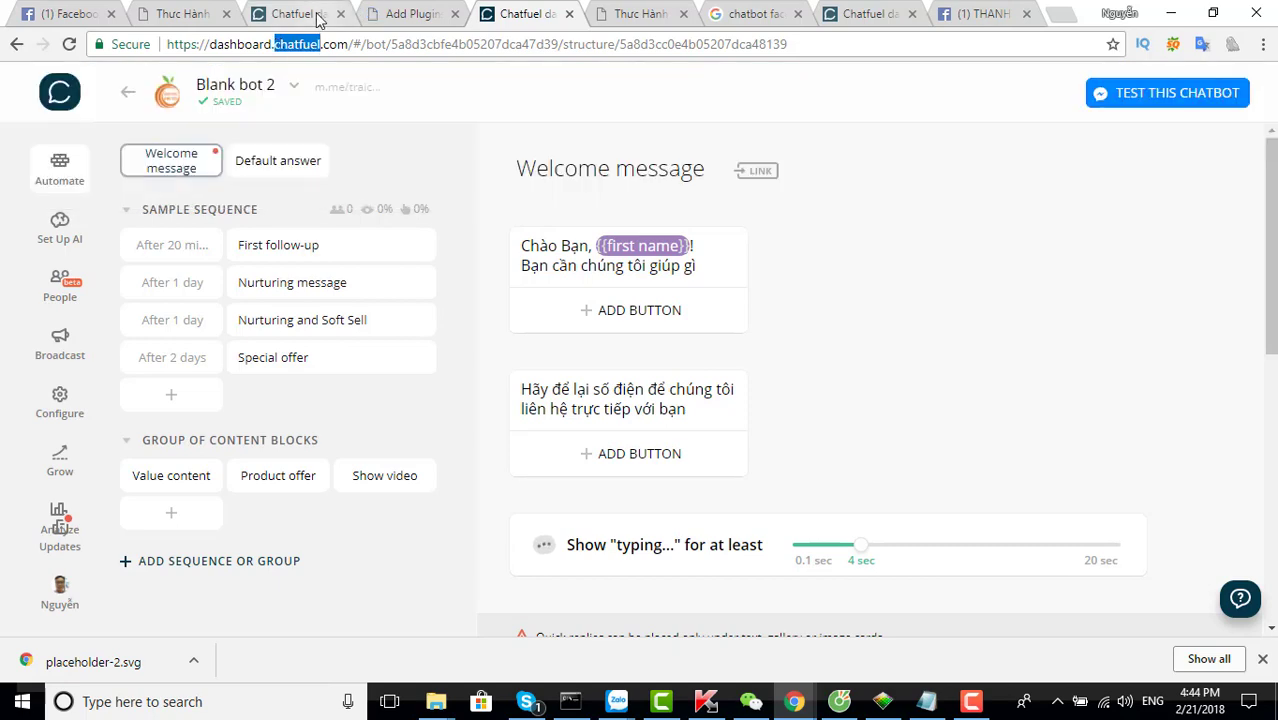
click(408, 13)
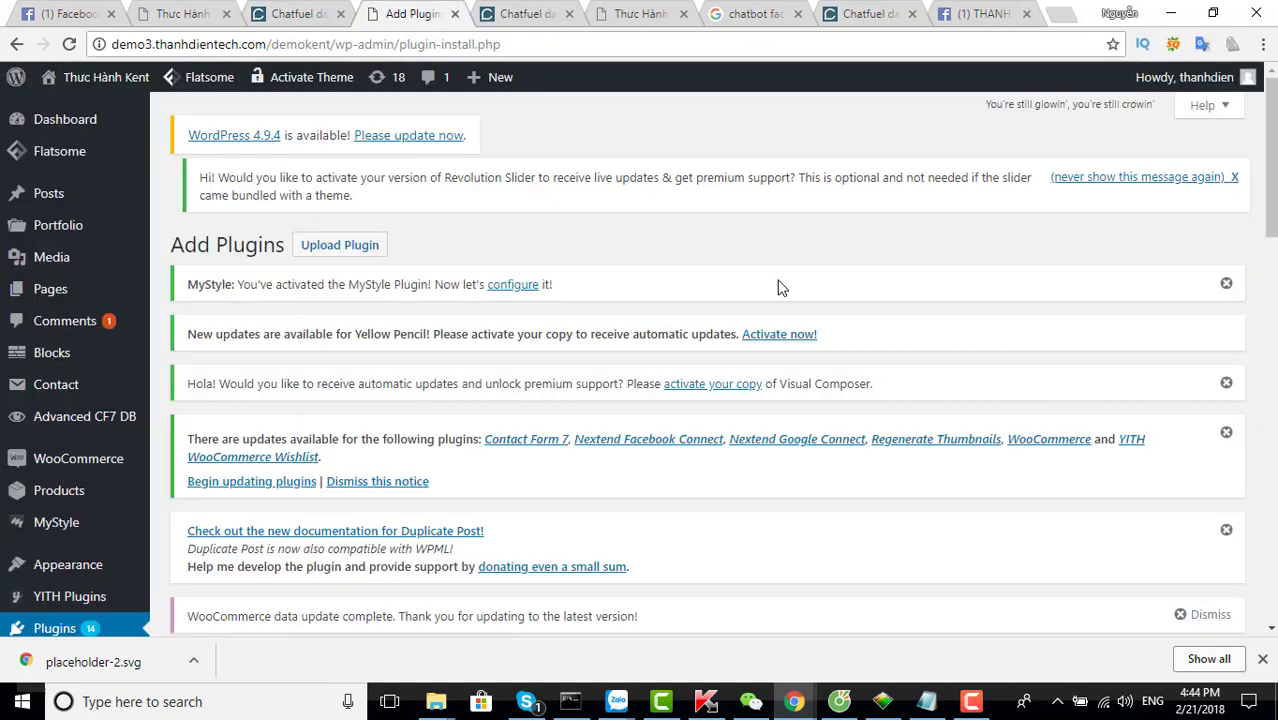
scroll(660, 308, down, 3)
click(1008, 432)
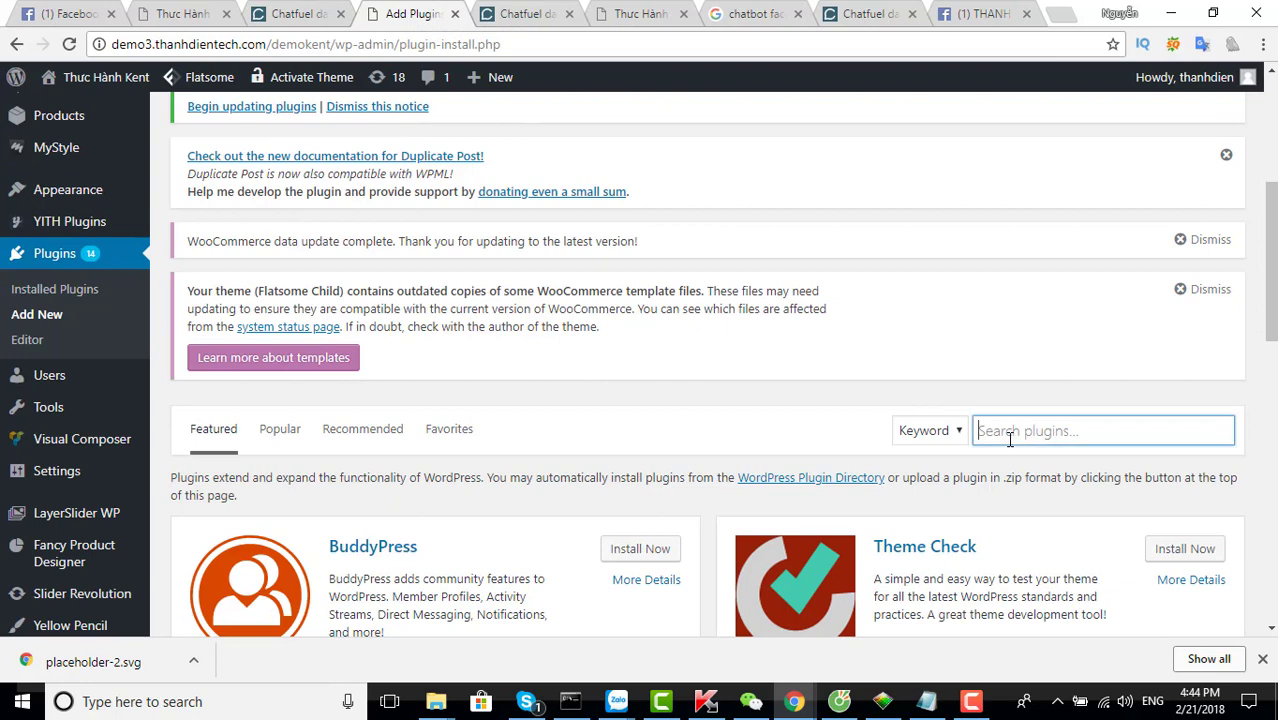
key(ctrl+v)
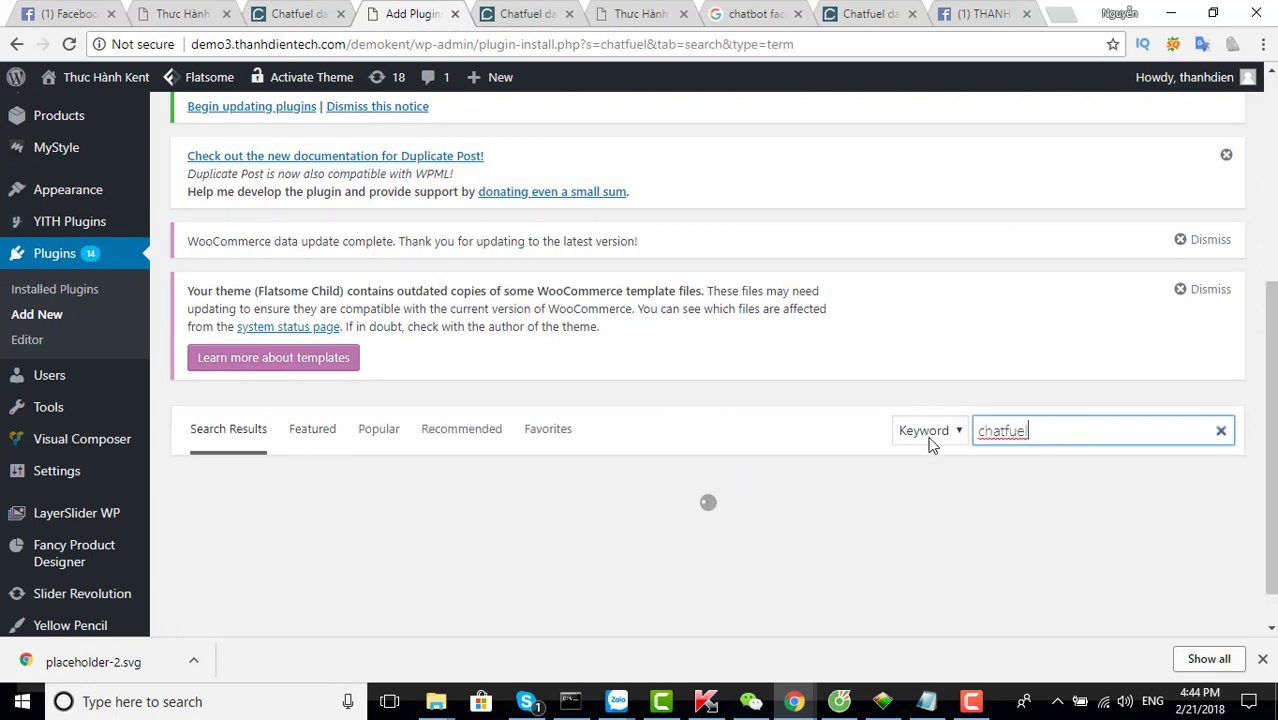
Compare the plugin authors in the results to pick out Chatfuel Customer Chat
scroll(990, 485, down, 2)
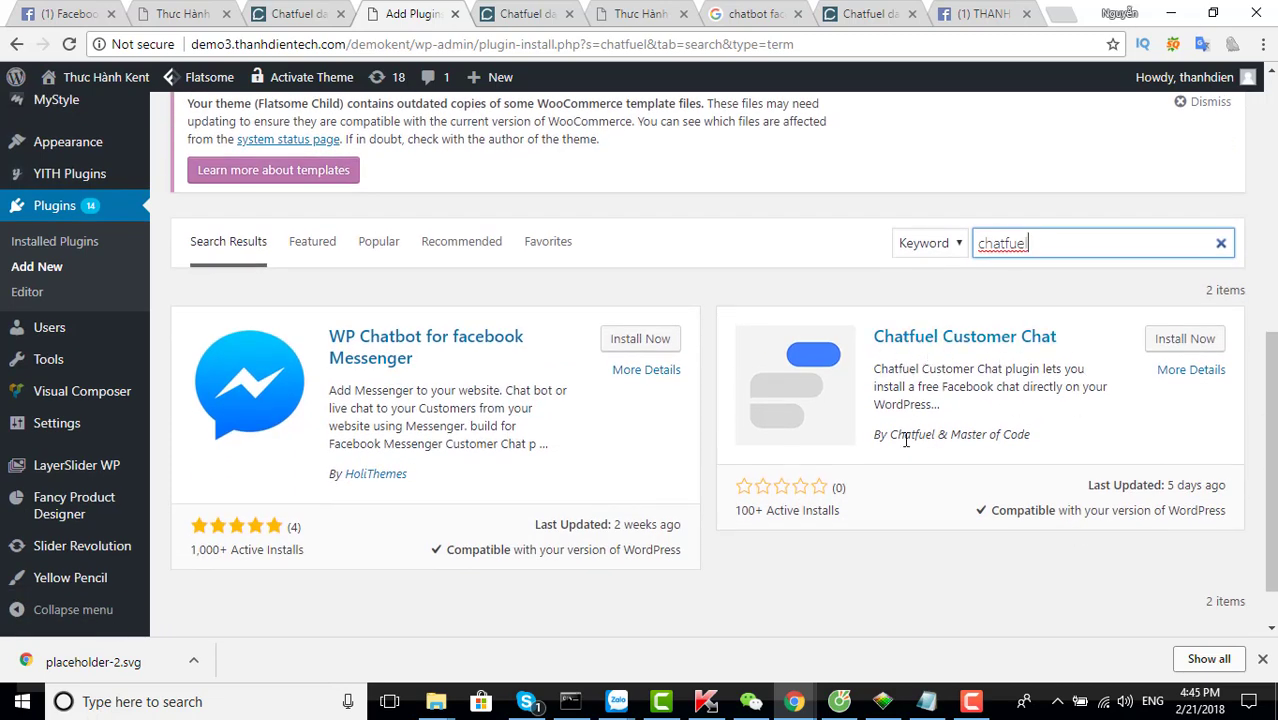
drag(893, 437, 1031, 436)
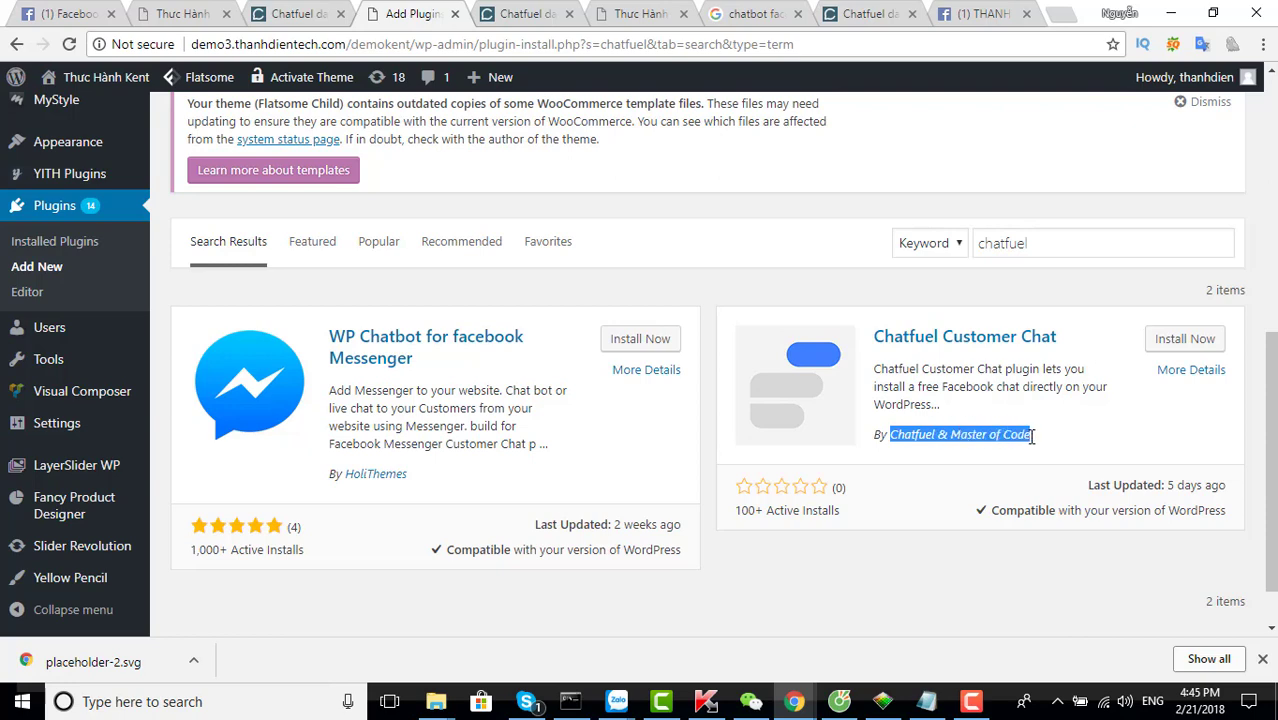
click(445, 493)
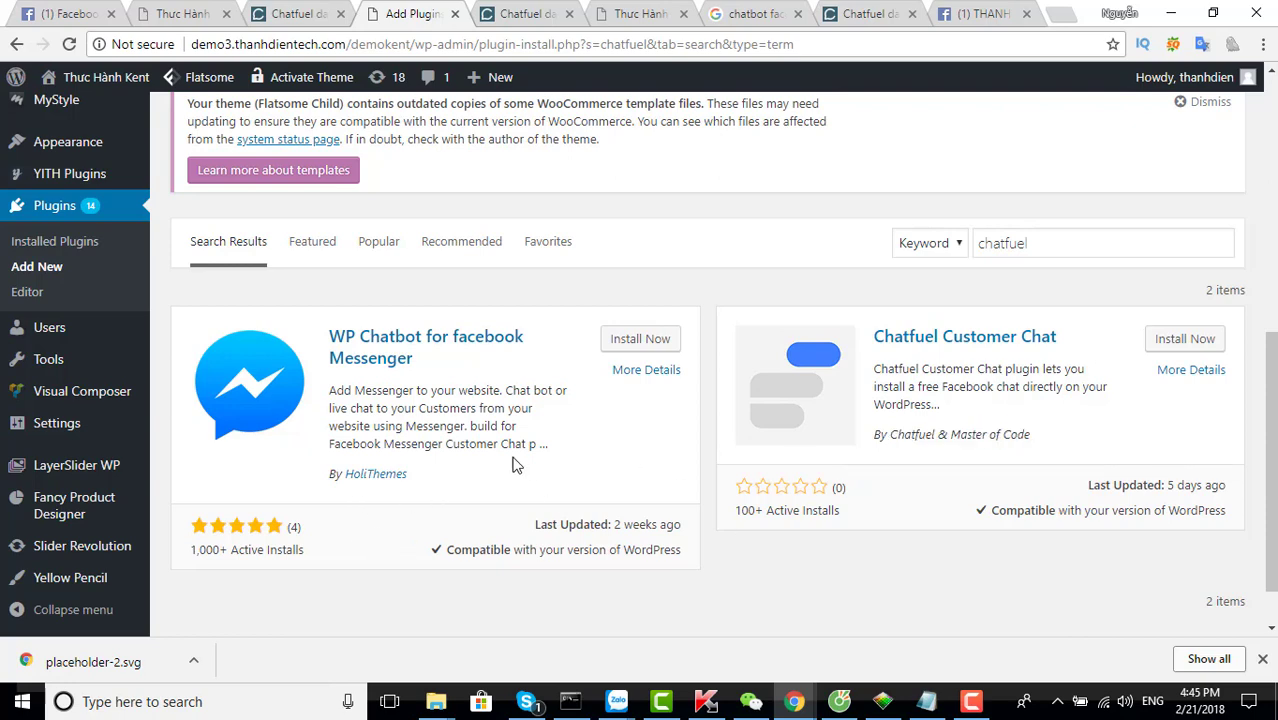
double_click(360, 476)
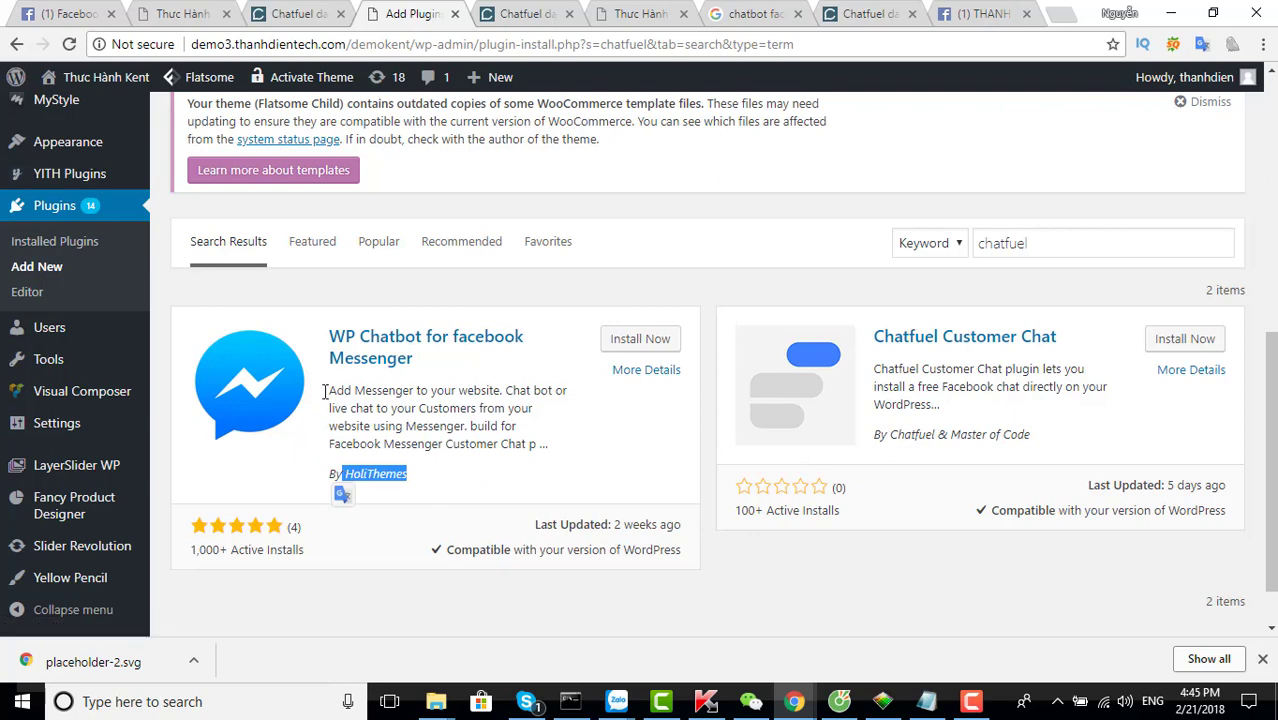
click(950, 480)
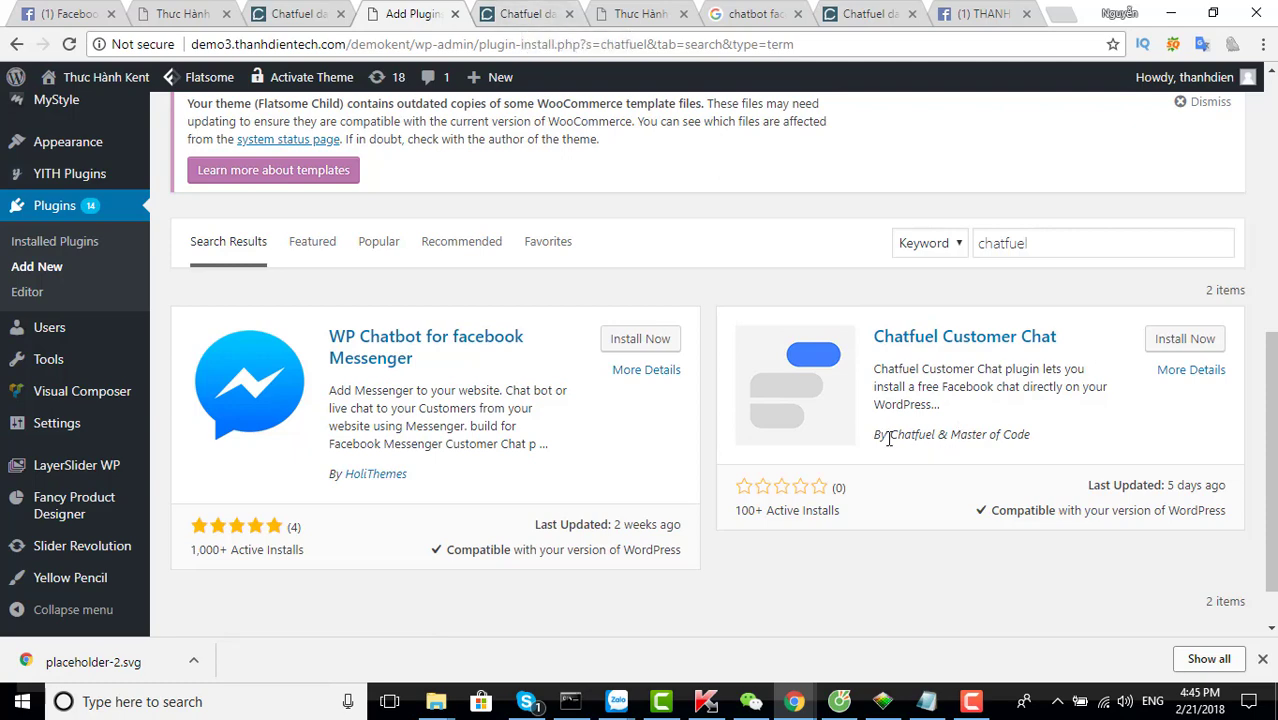
drag(889, 437, 1025, 434)
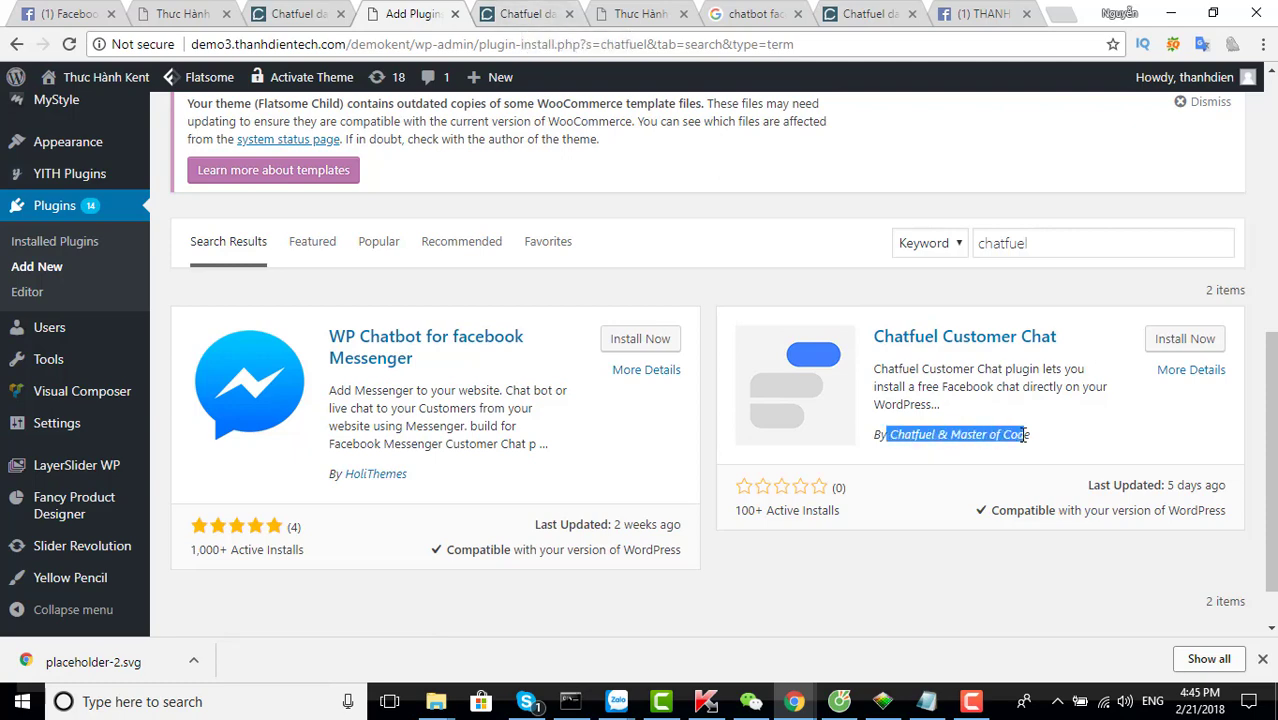
click(945, 486)
Install and activate the Chatfuel Customer Chat plugin
click(1160, 341)
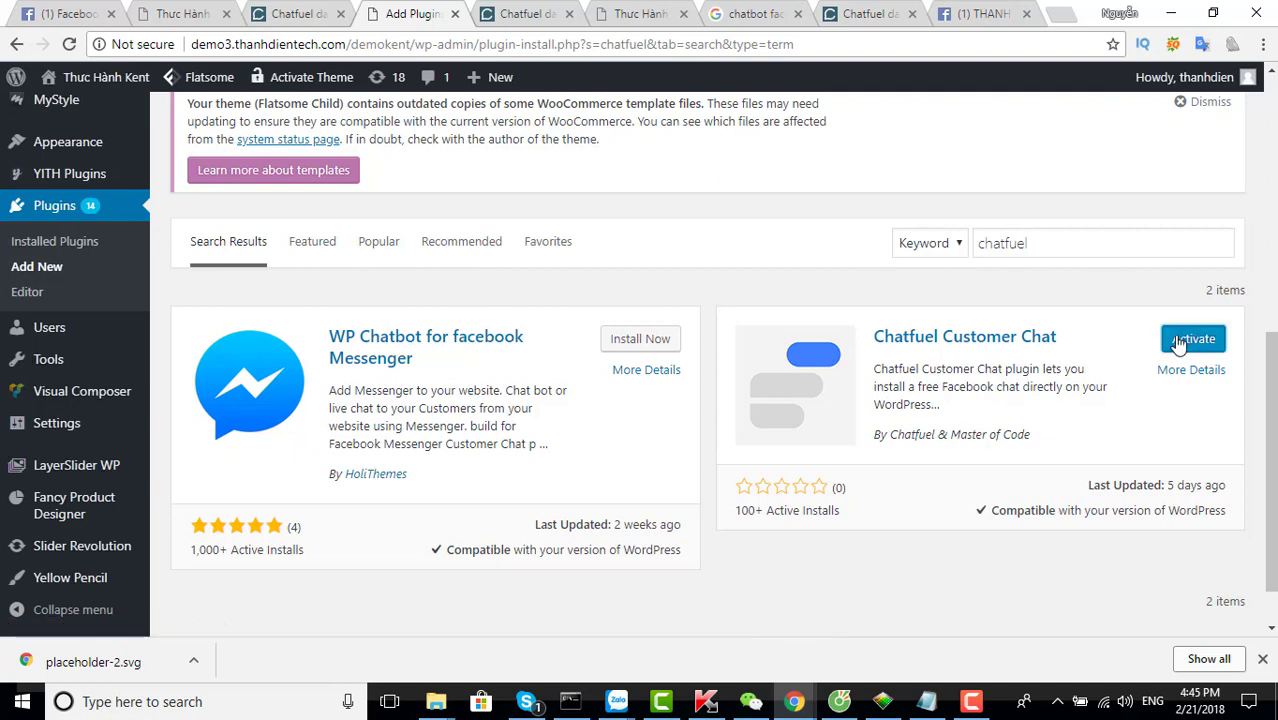
click(1181, 343)
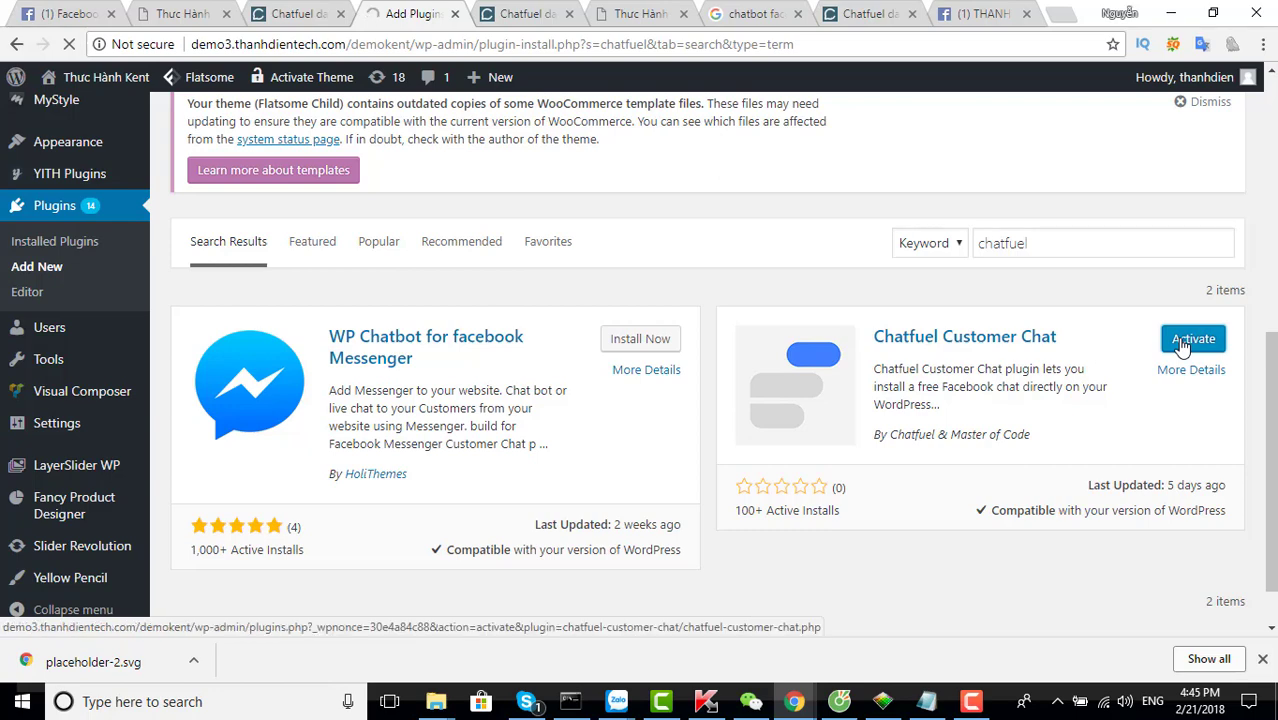
click(973, 705)
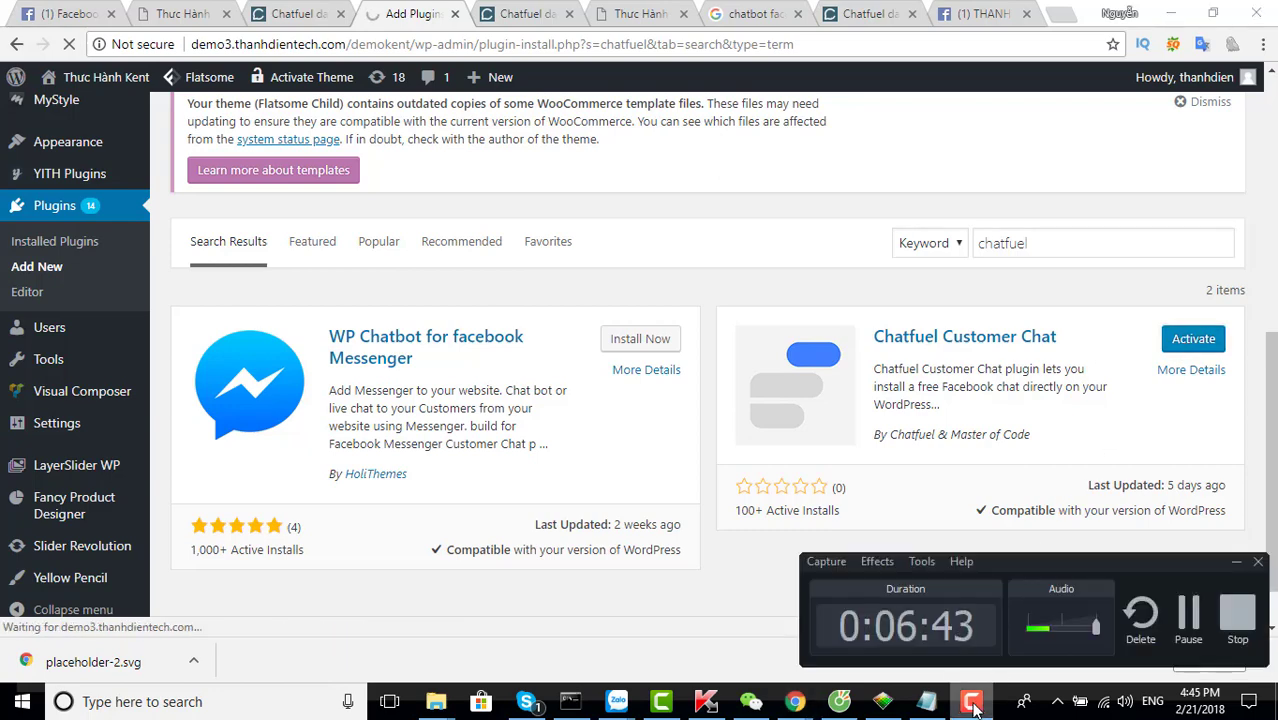
click(973, 705)
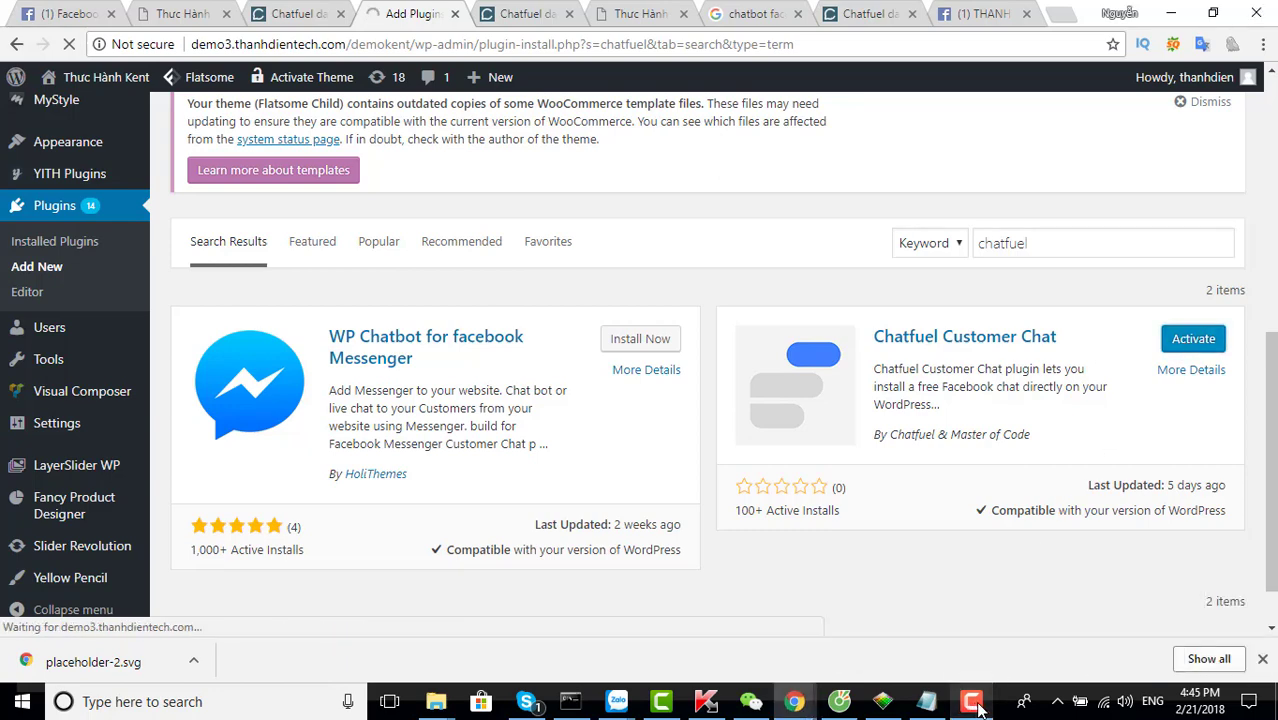
click(976, 705)
click(976, 705)
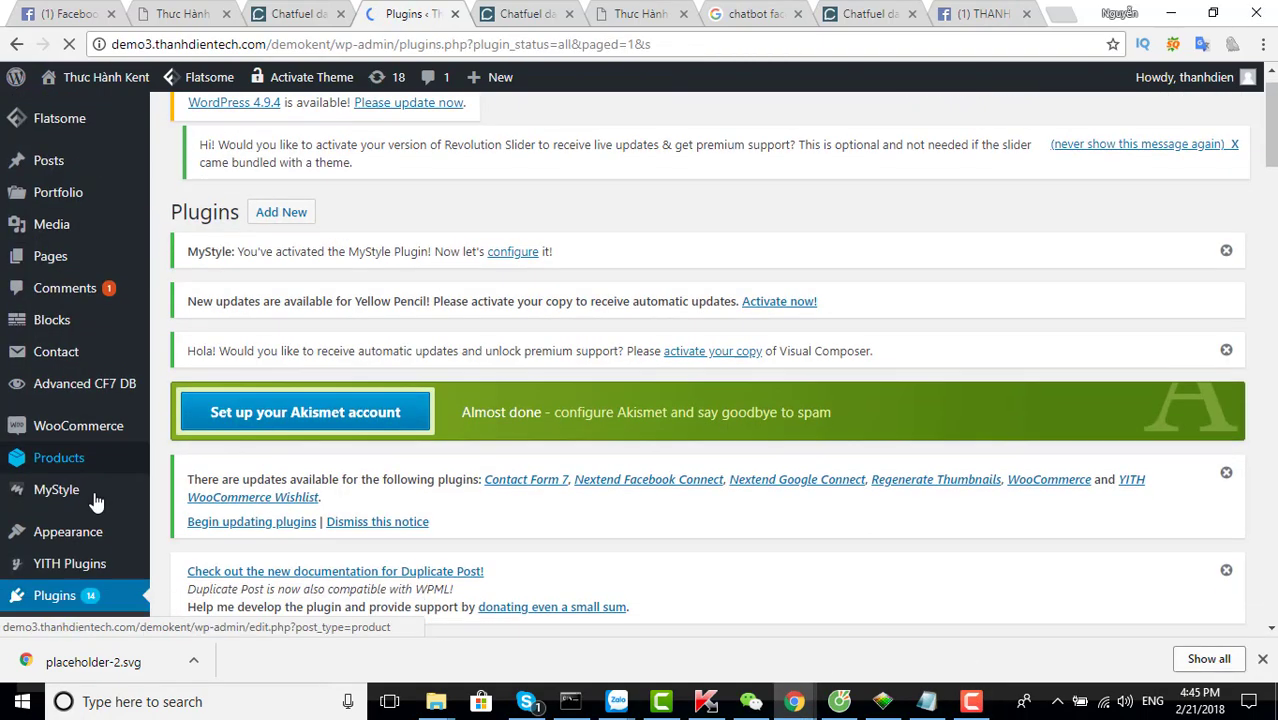
Open the Chatfuel Customer Chat settings and disconnect the currently linked Facebook page
scroll(96, 502, down, 5)
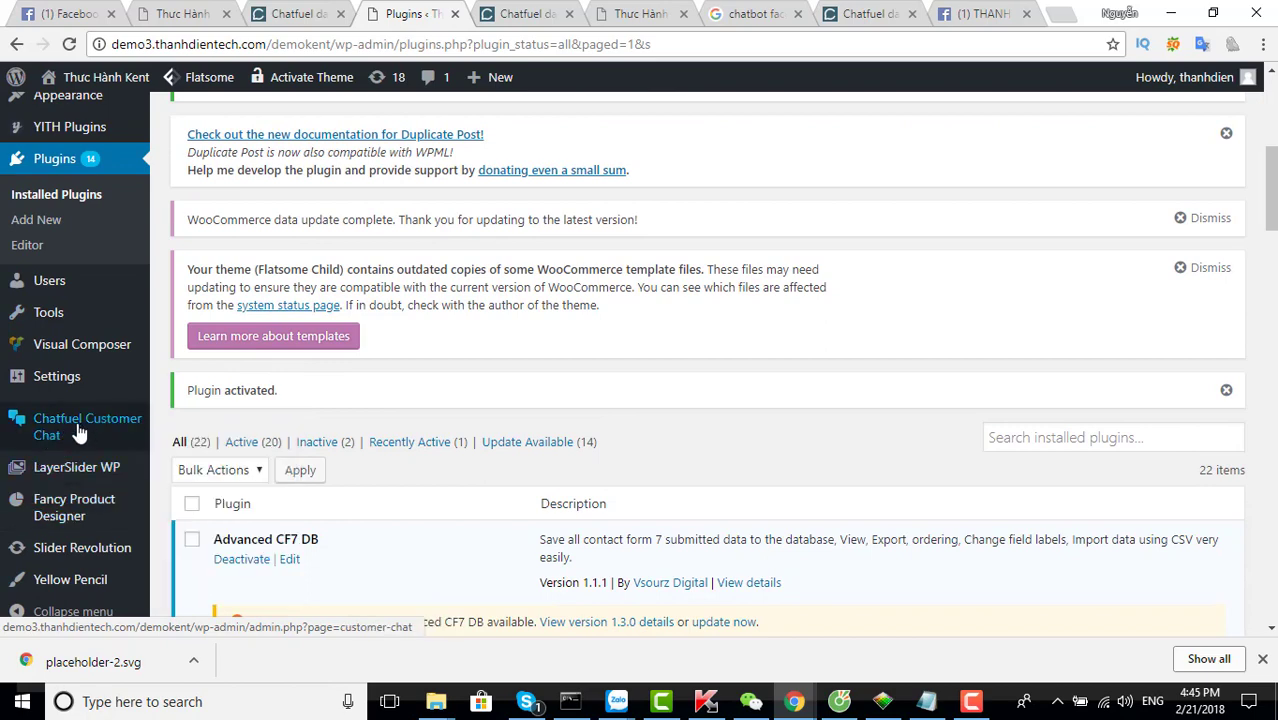
click(80, 432)
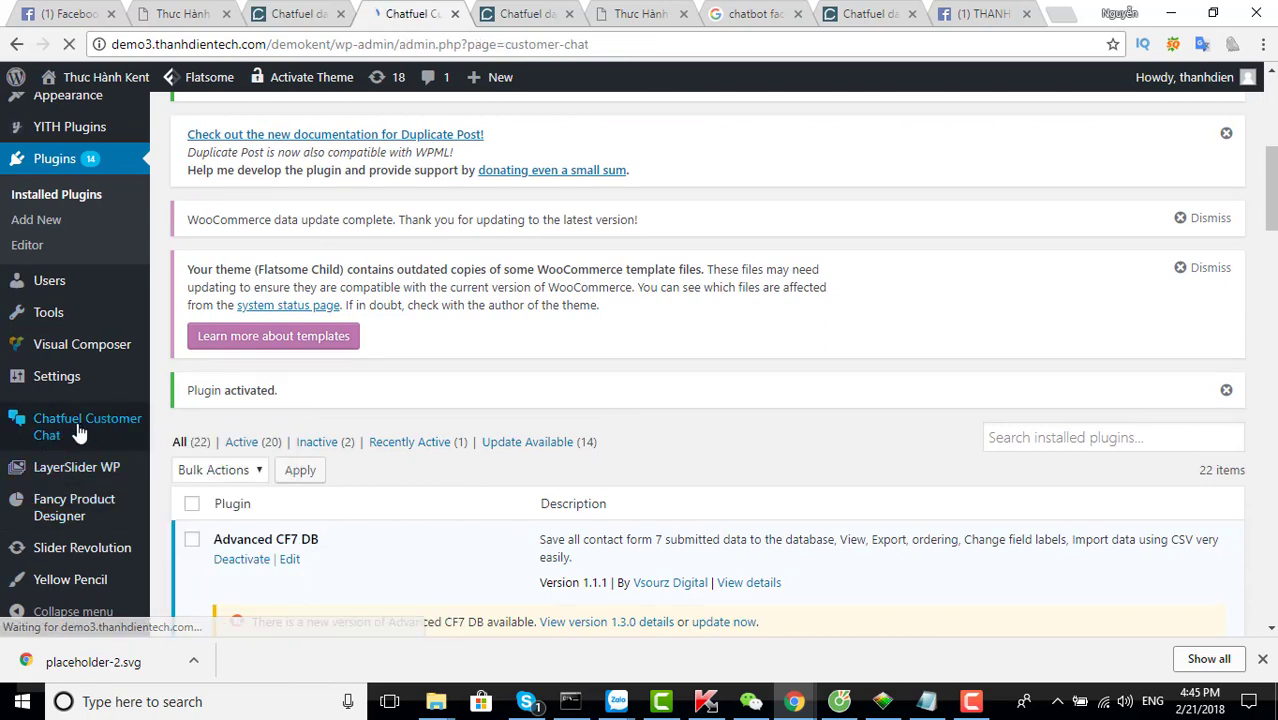
scroll(552, 428, down, 4)
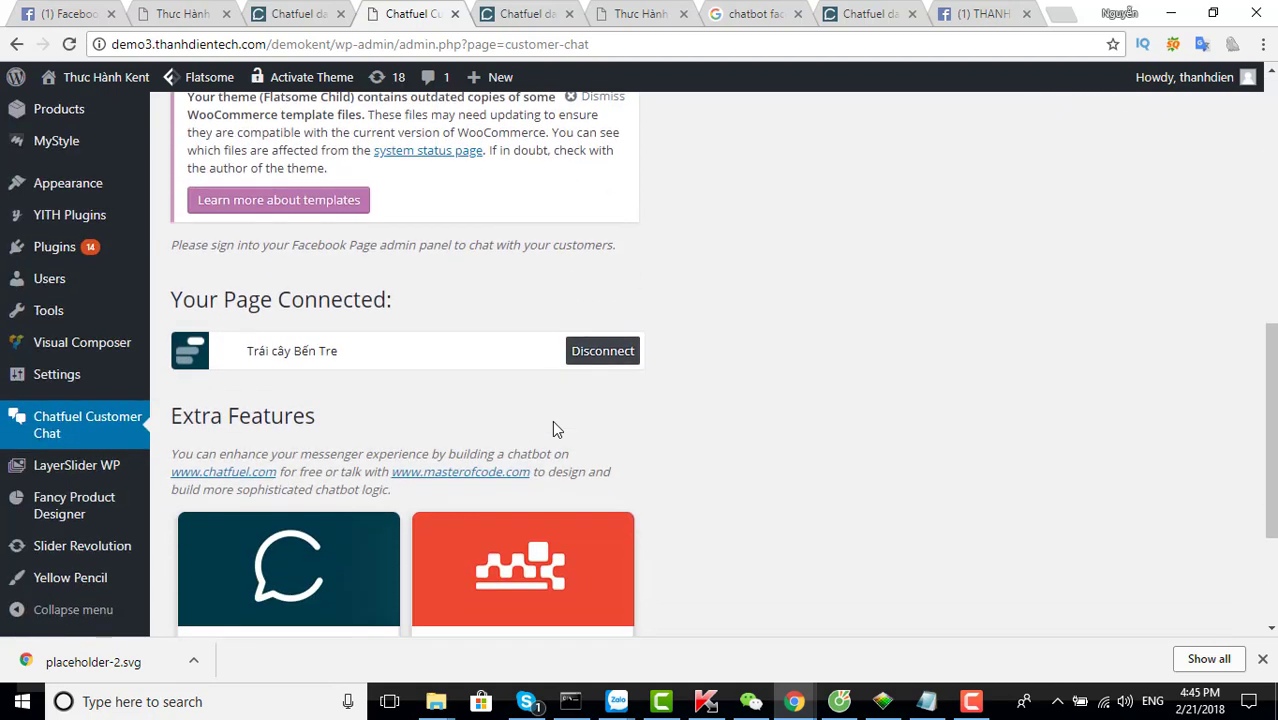
scroll(552, 428, down, 2)
scroll(339, 291, up, 2)
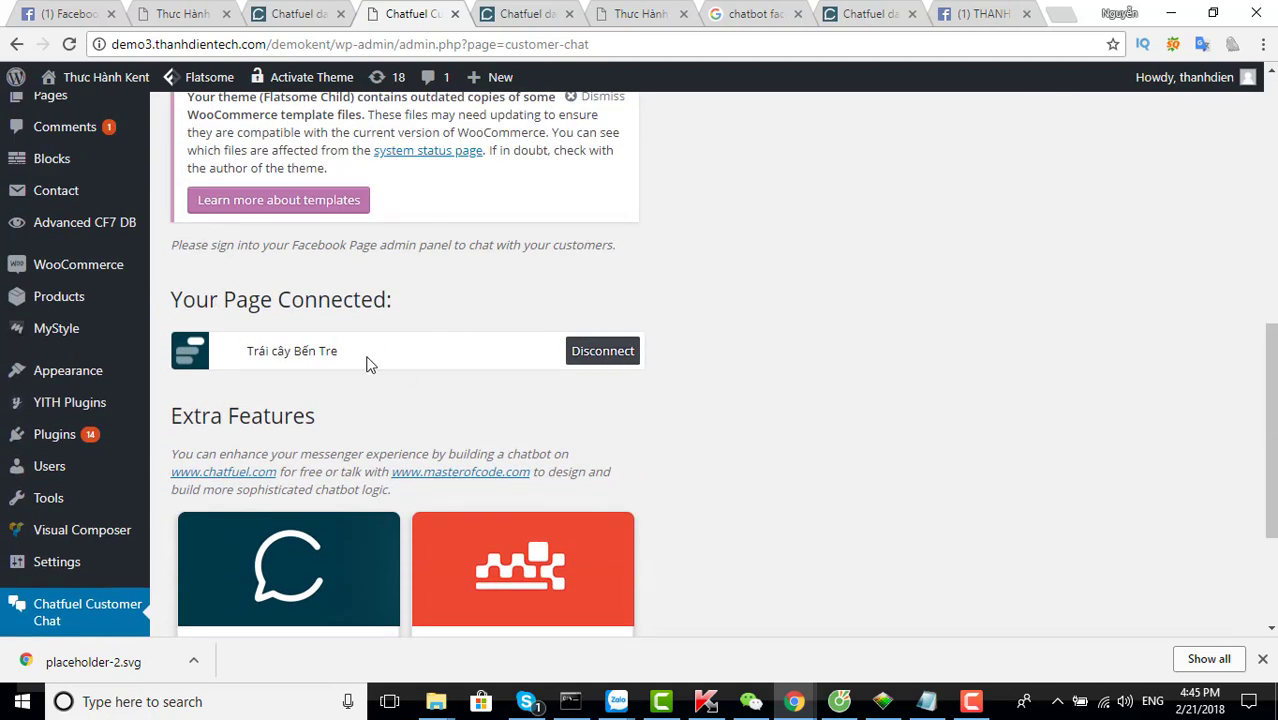
click(596, 356)
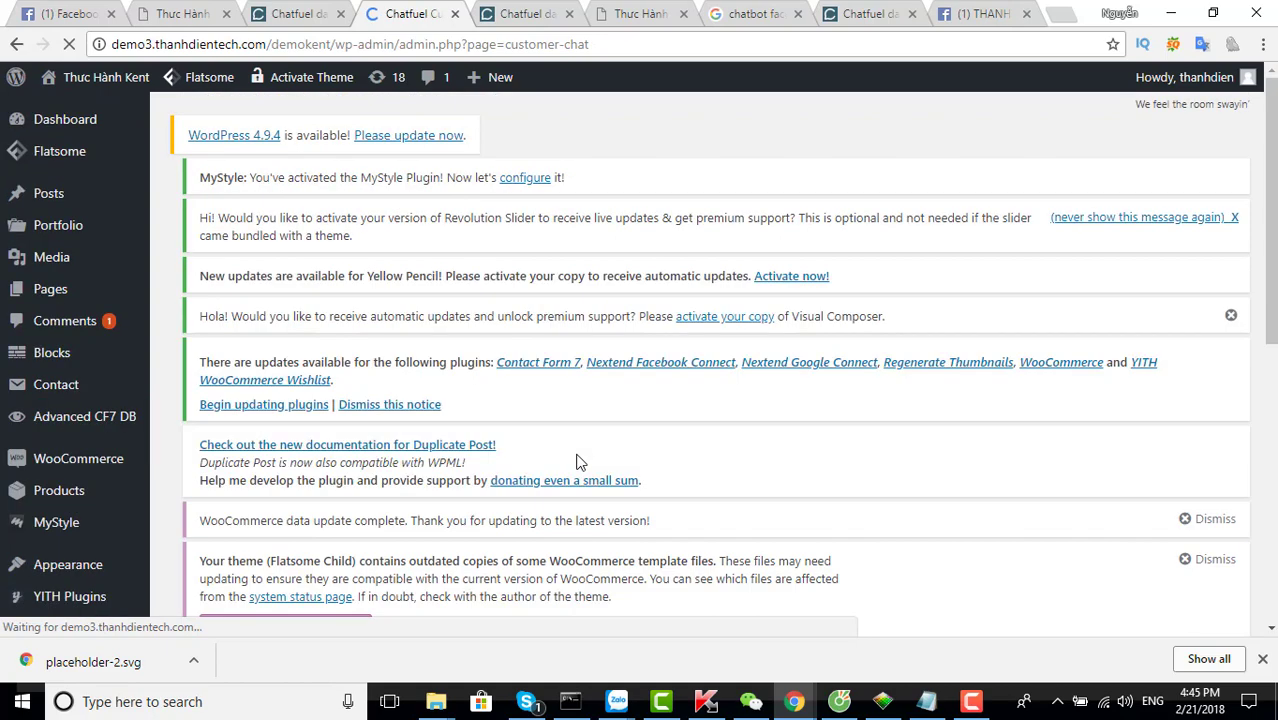
Connect the Trái cây Bến Tre Facebook page to the chat plugin
scroll(578, 461, down, 4)
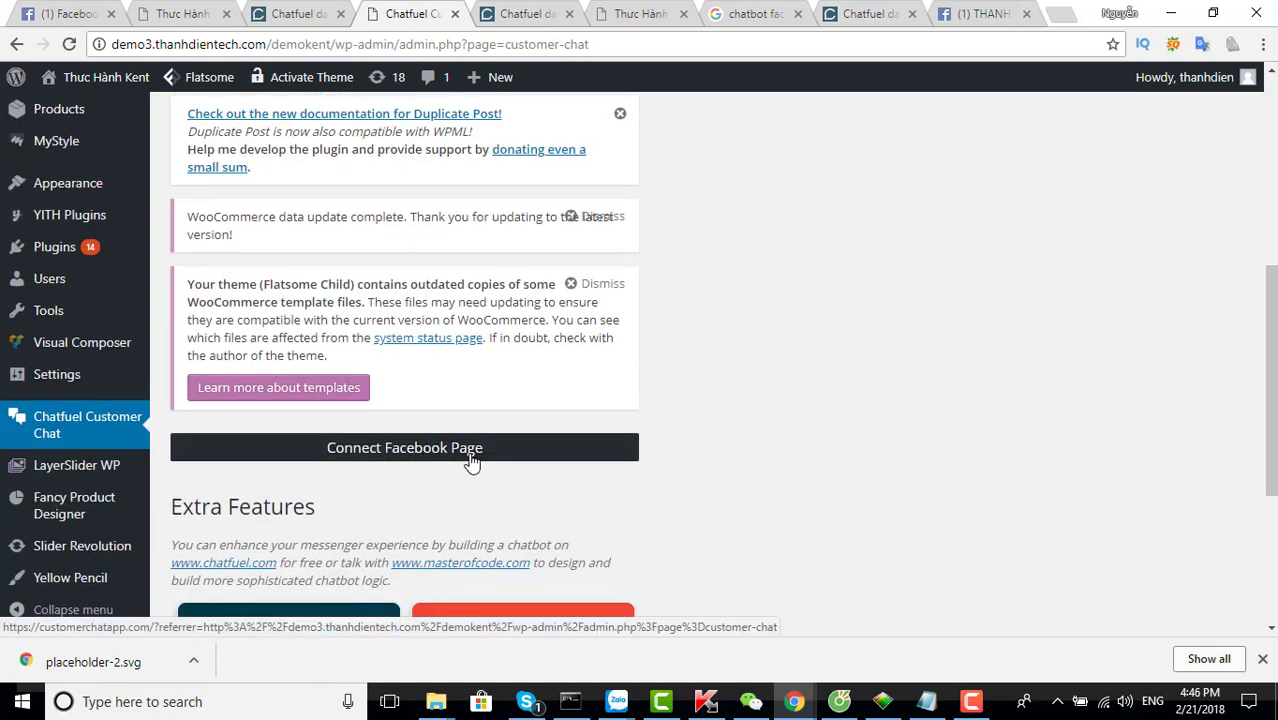
click(441, 457)
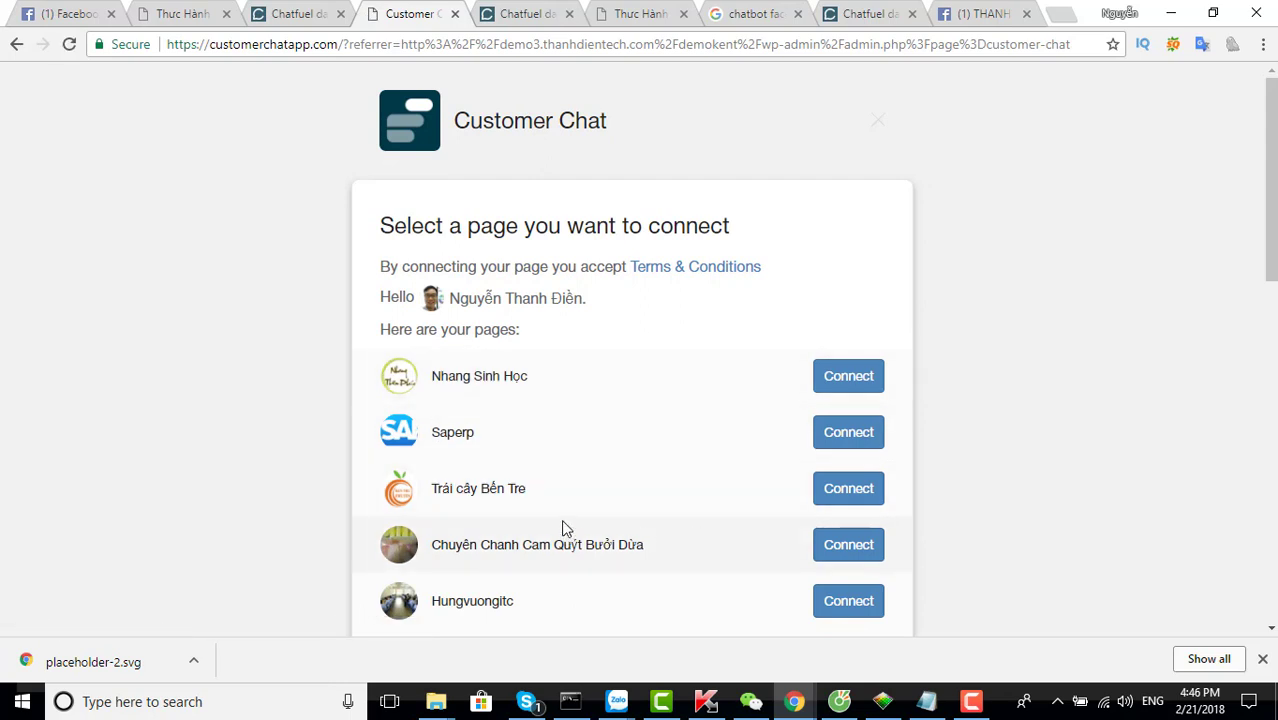
click(848, 489)
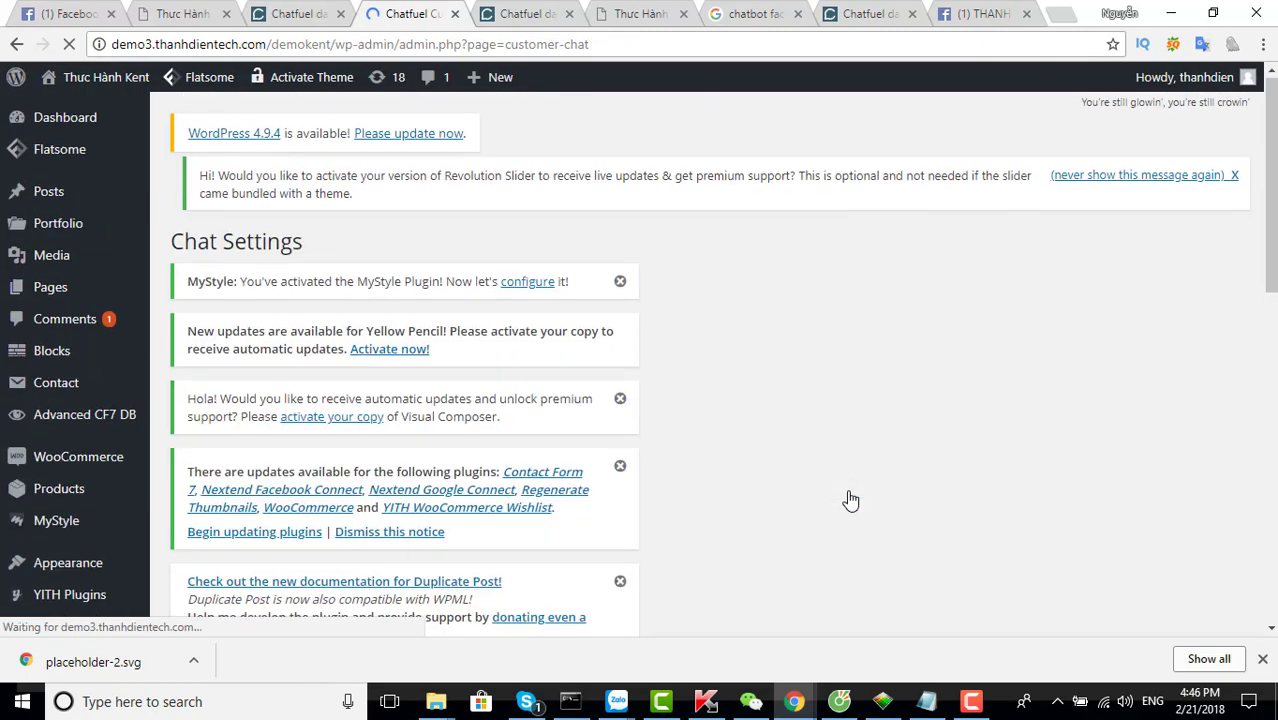
scroll(850, 500, down, 3)
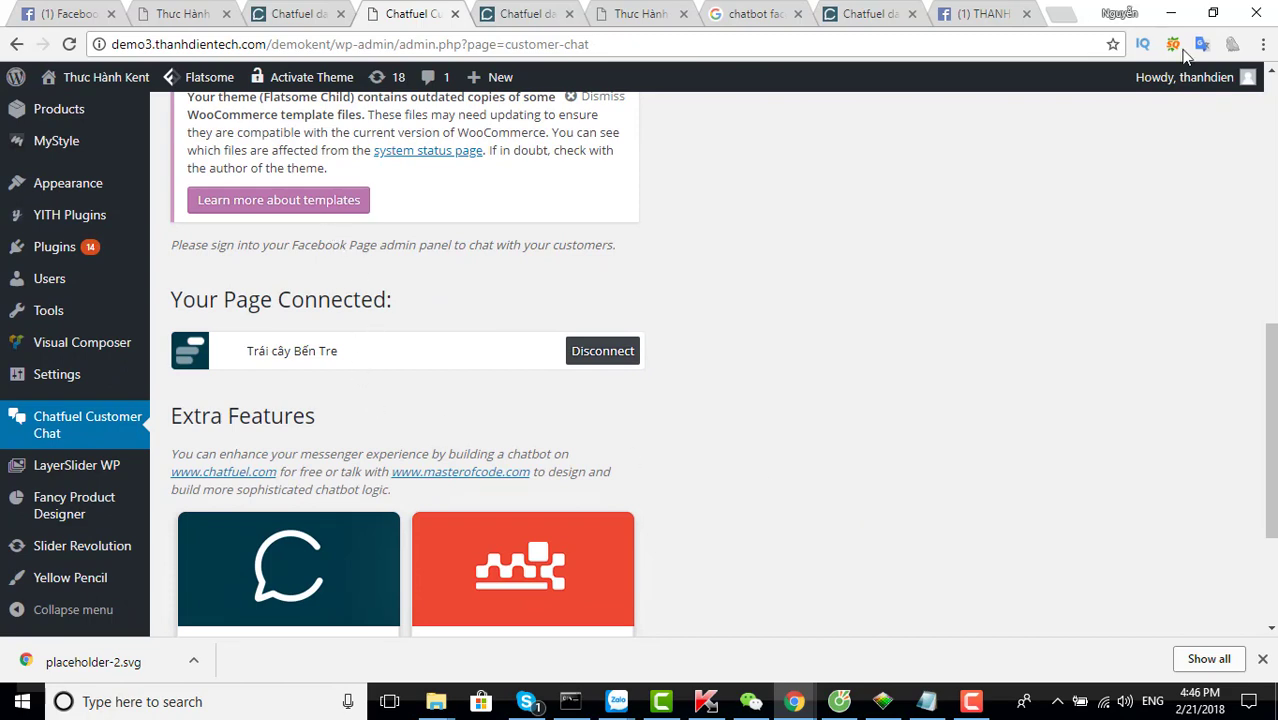
Copy the Kent site address and load it in a new incognito window
click(605, 16)
click(306, 44)
key(ctrl+c)
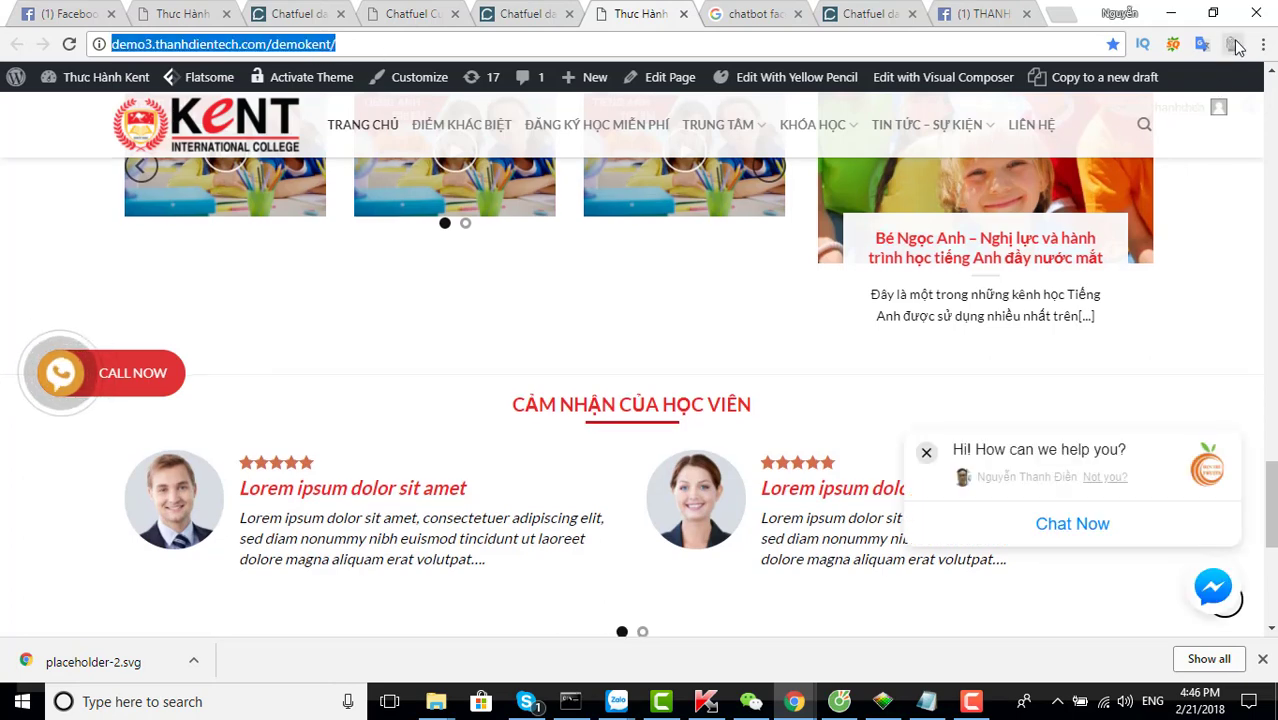
click(1262, 46)
click(1105, 152)
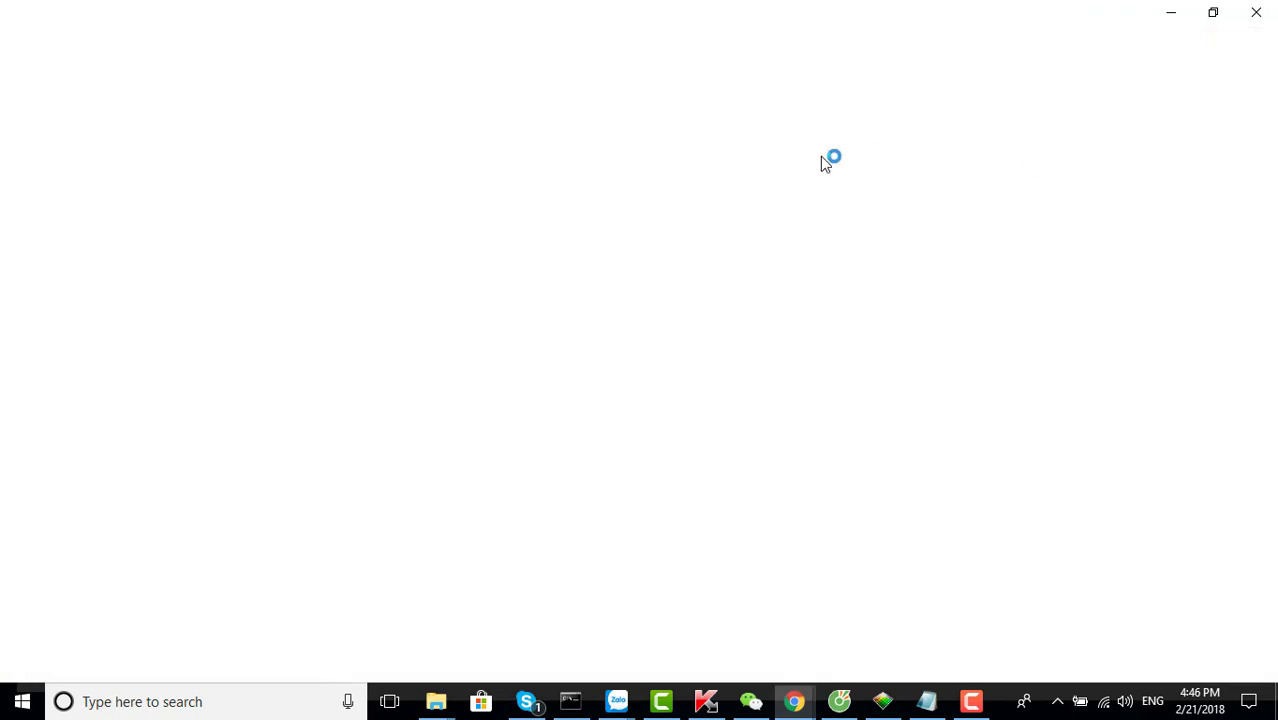
key(ctrl+v)
key(Return)
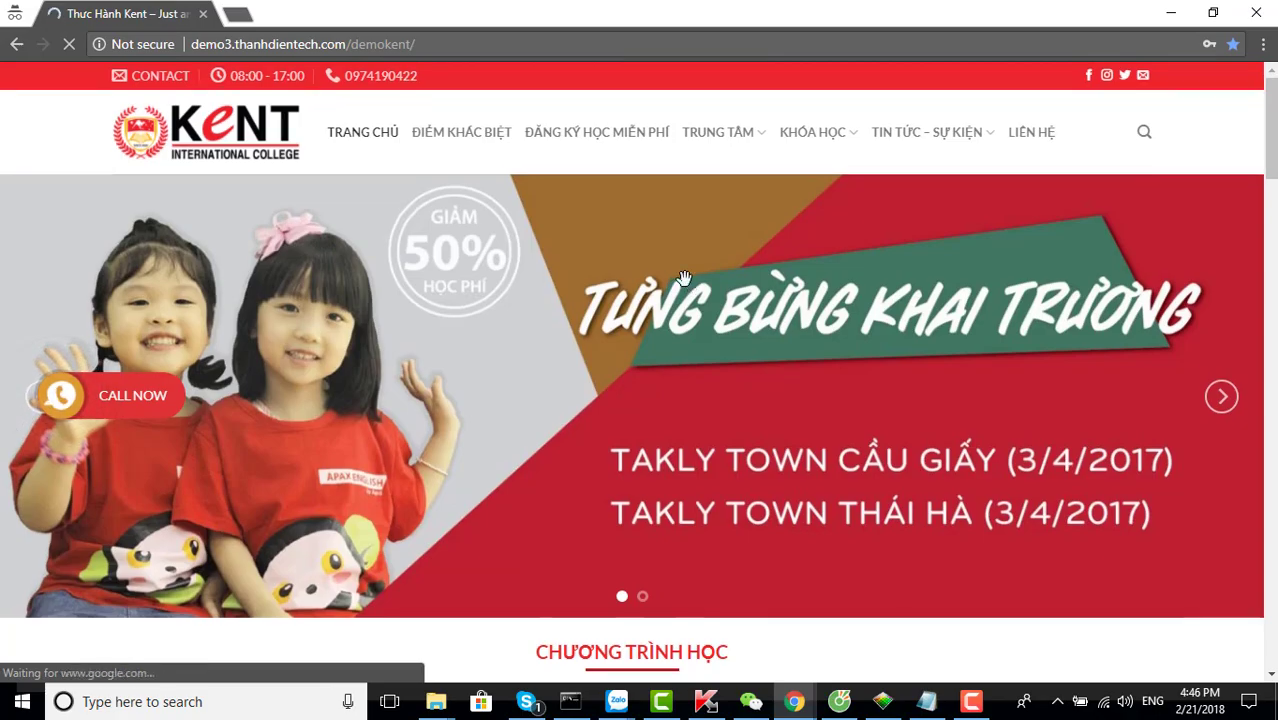
Scroll down the Kent site and start a chat from the Messenger popup
scroll(684, 279, down, 6)
scroll(684, 279, down, 3)
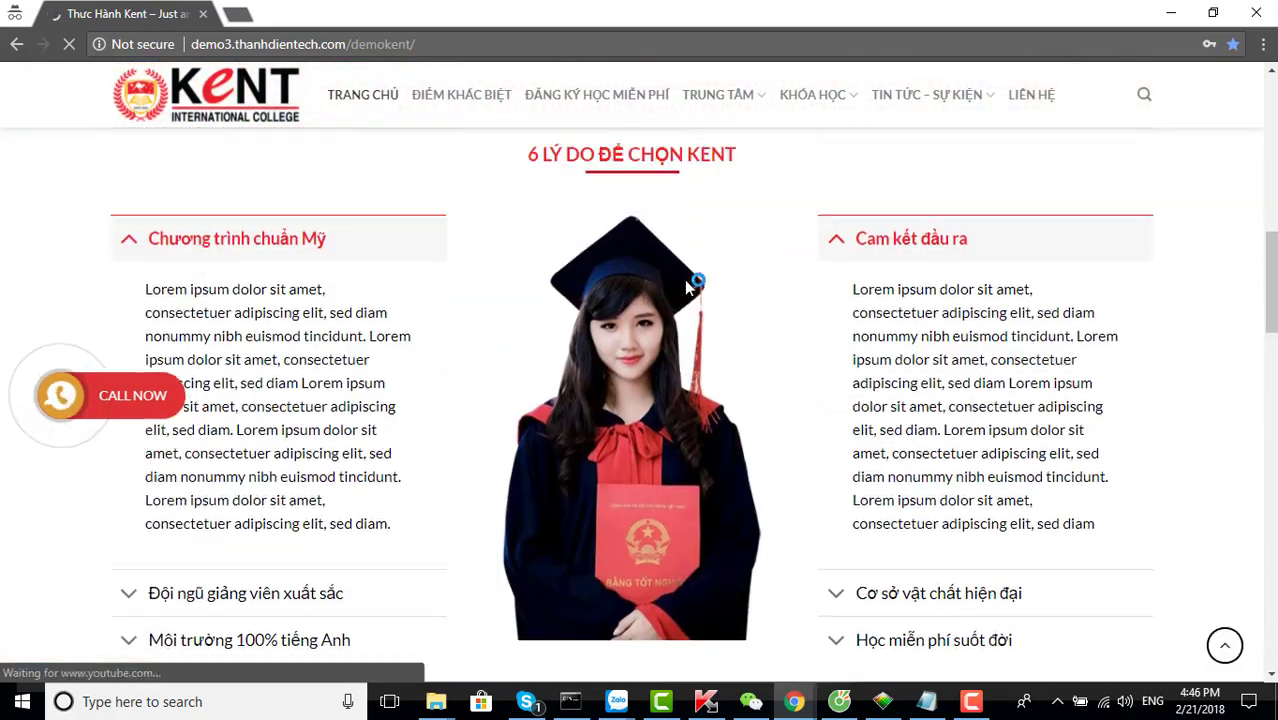
scroll(684, 279, down, 8)
scroll(717, 300, down, 14)
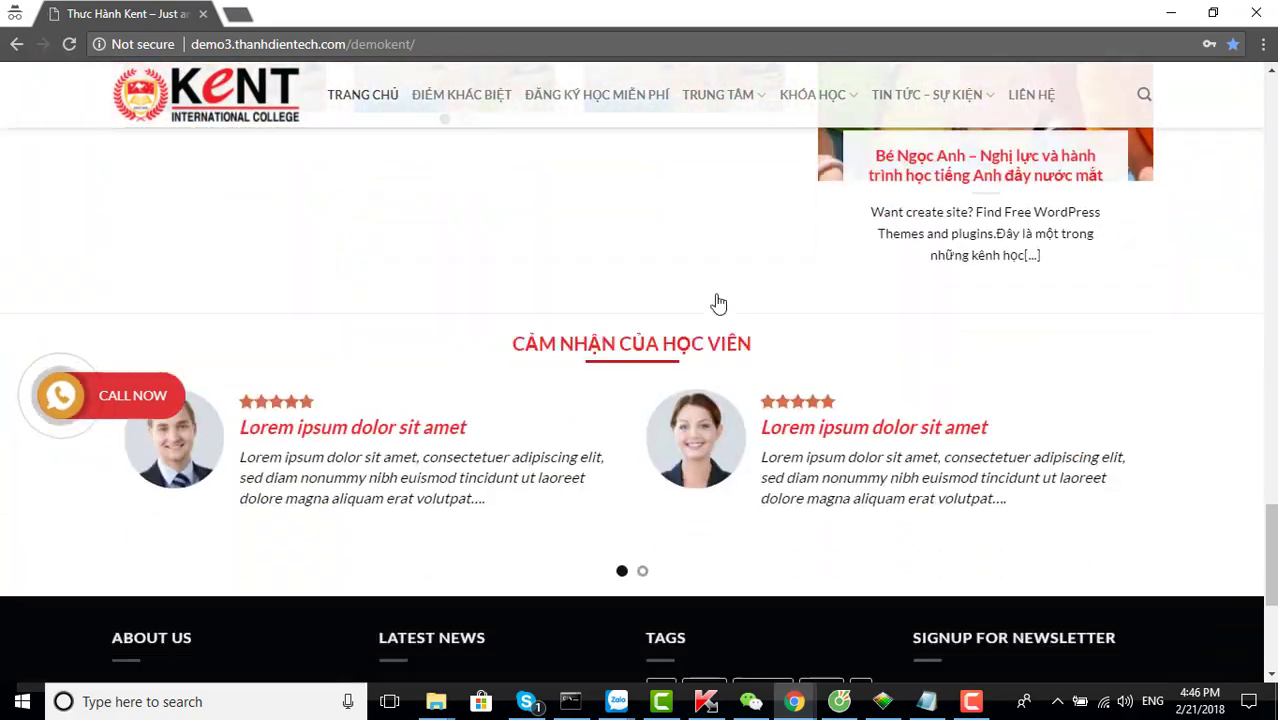
scroll(717, 300, down, 2)
scroll(717, 300, down, 2)
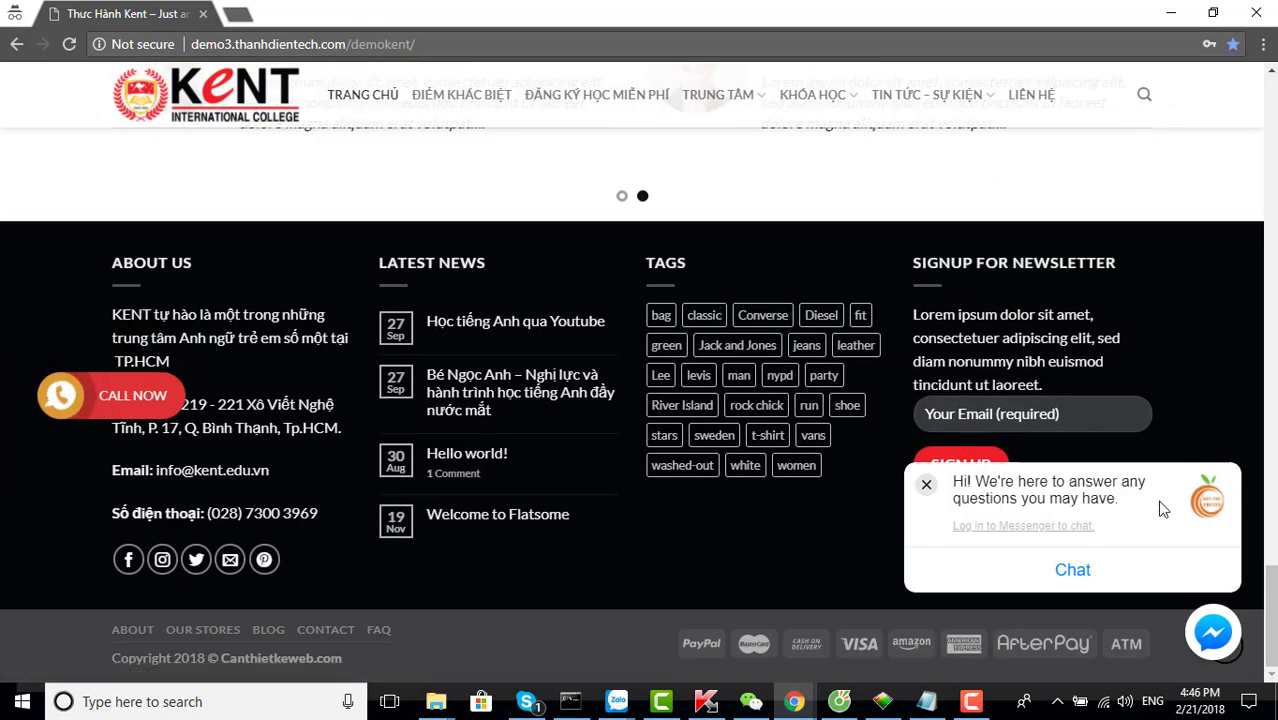
click(1071, 572)
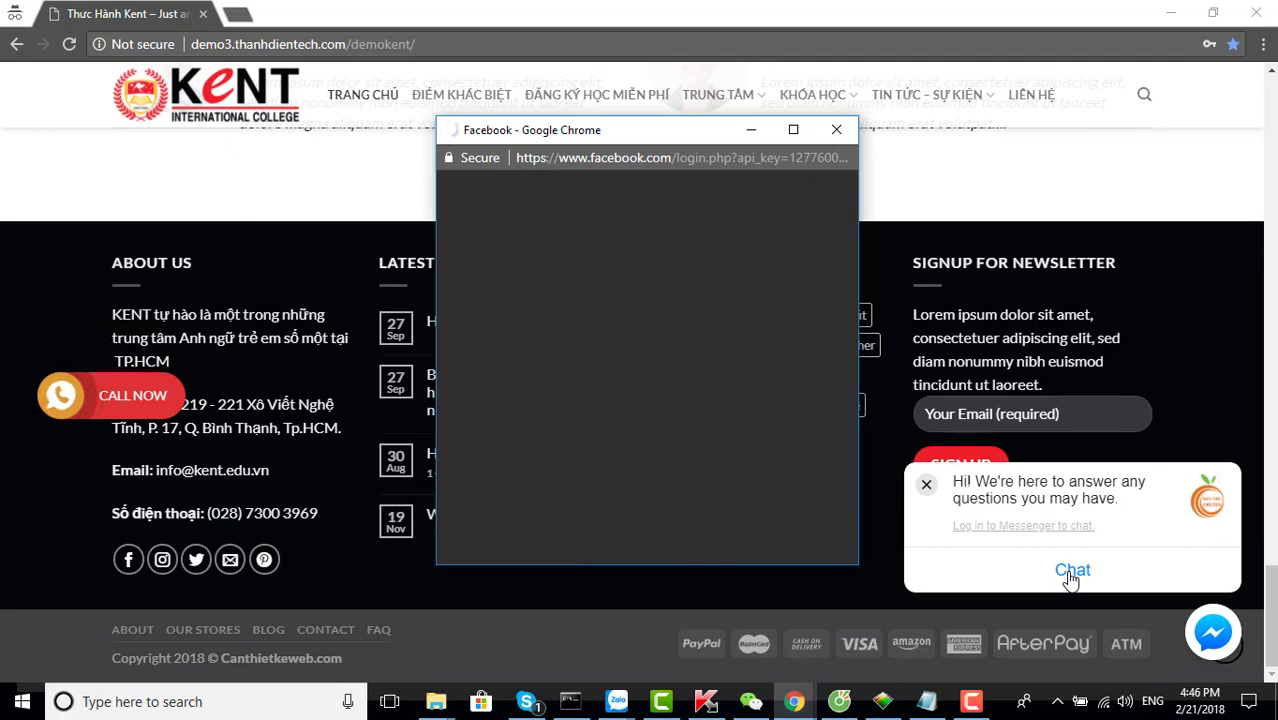
Dismiss the Facebook login popup, close the private window and open a new tab
click(591, 284)
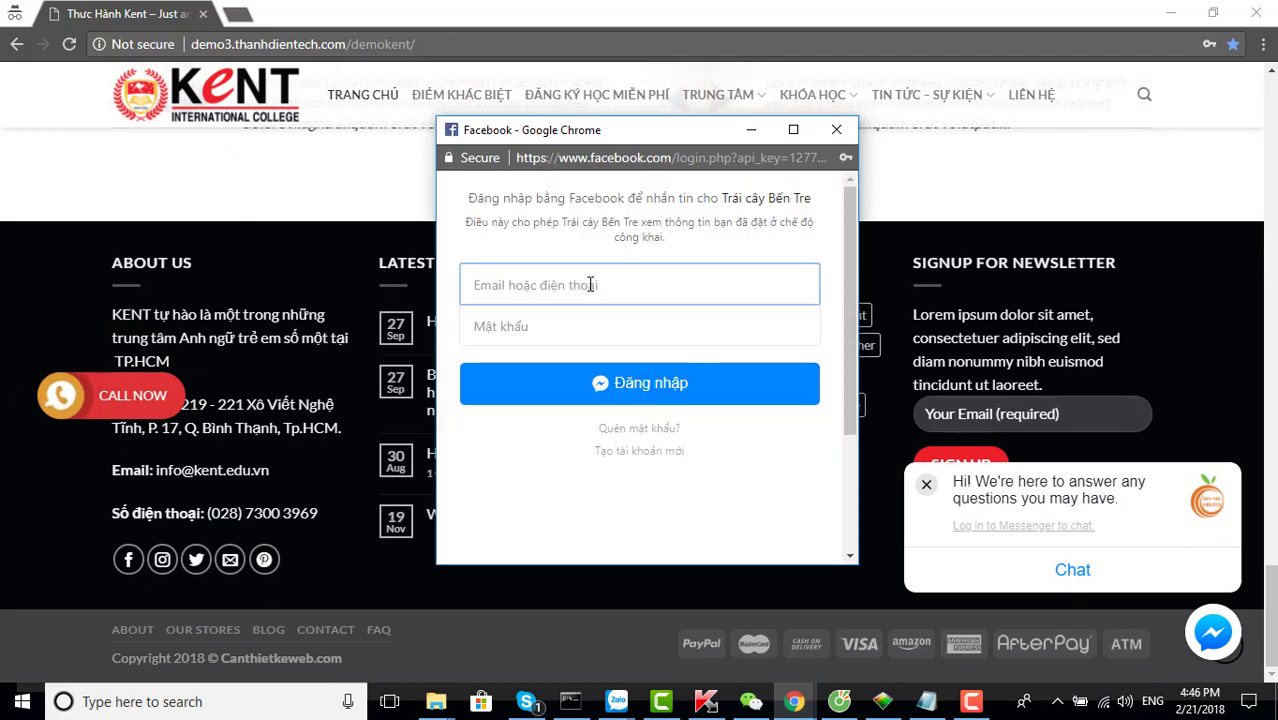
click(835, 131)
click(1256, 13)
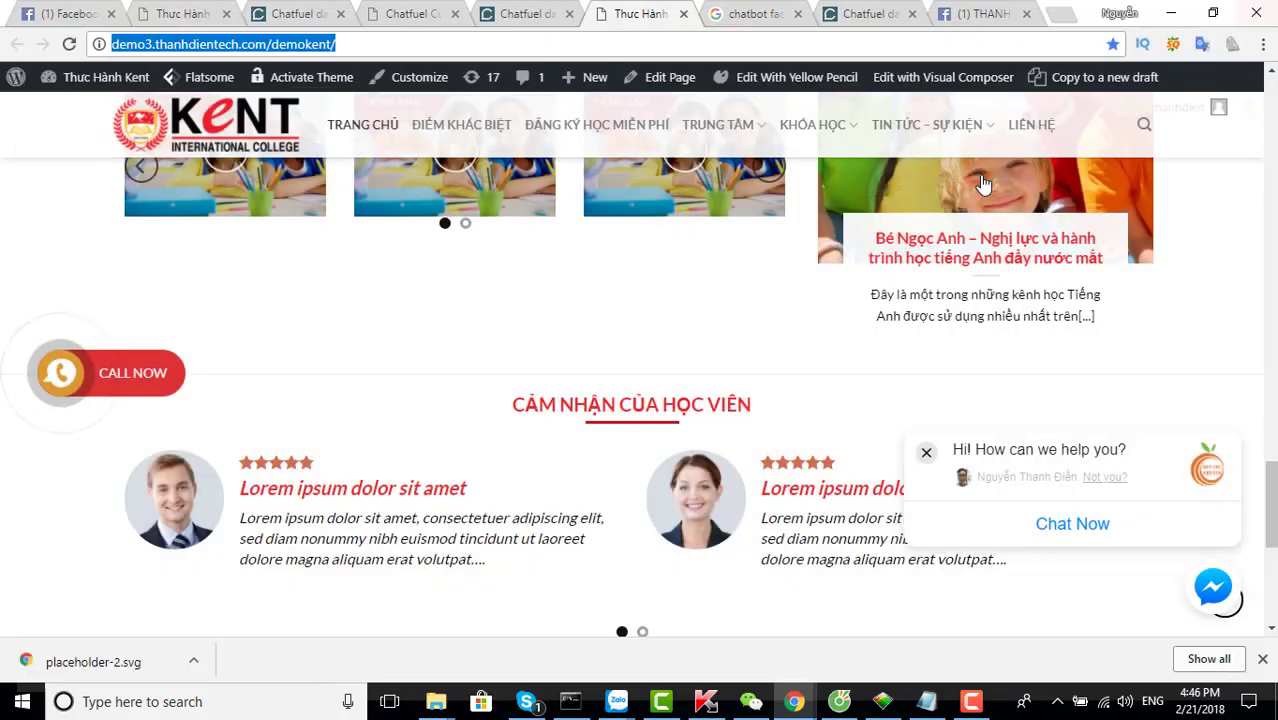
click(1060, 14)
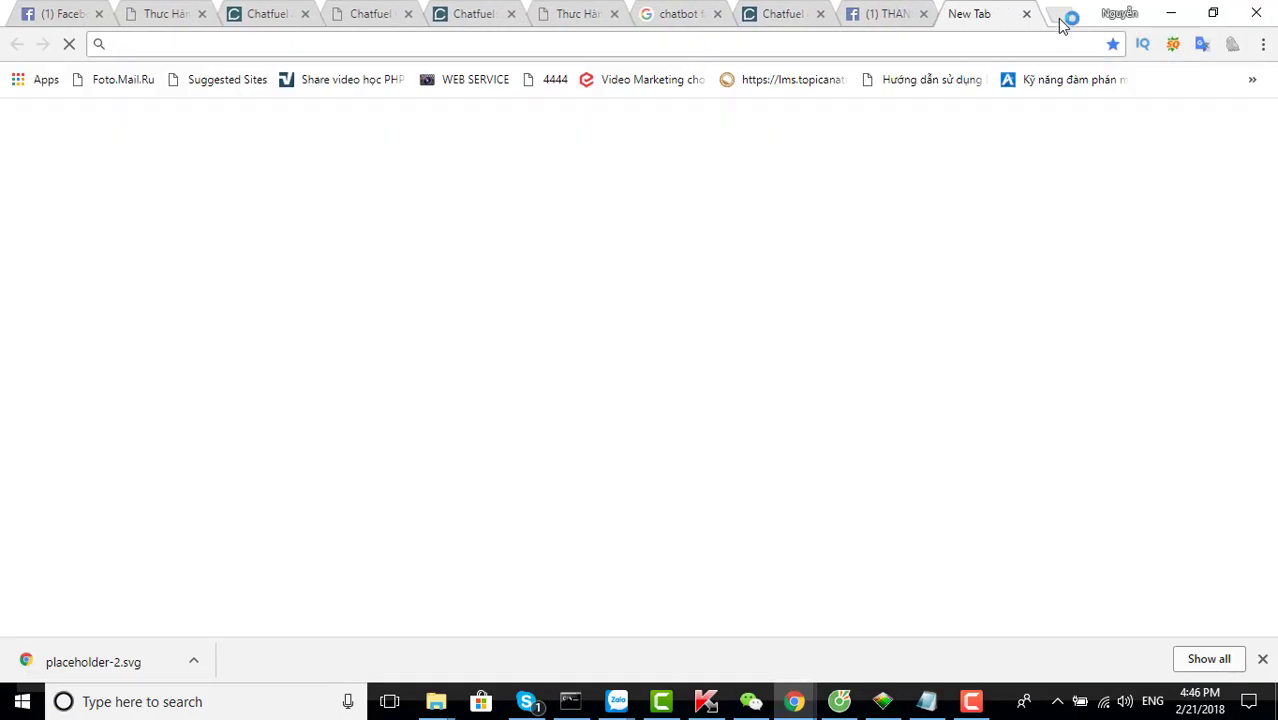
Load the Kent site, start Chat Now from the footer widget, and send a phone number
key(ctrl+v)
key(Return)
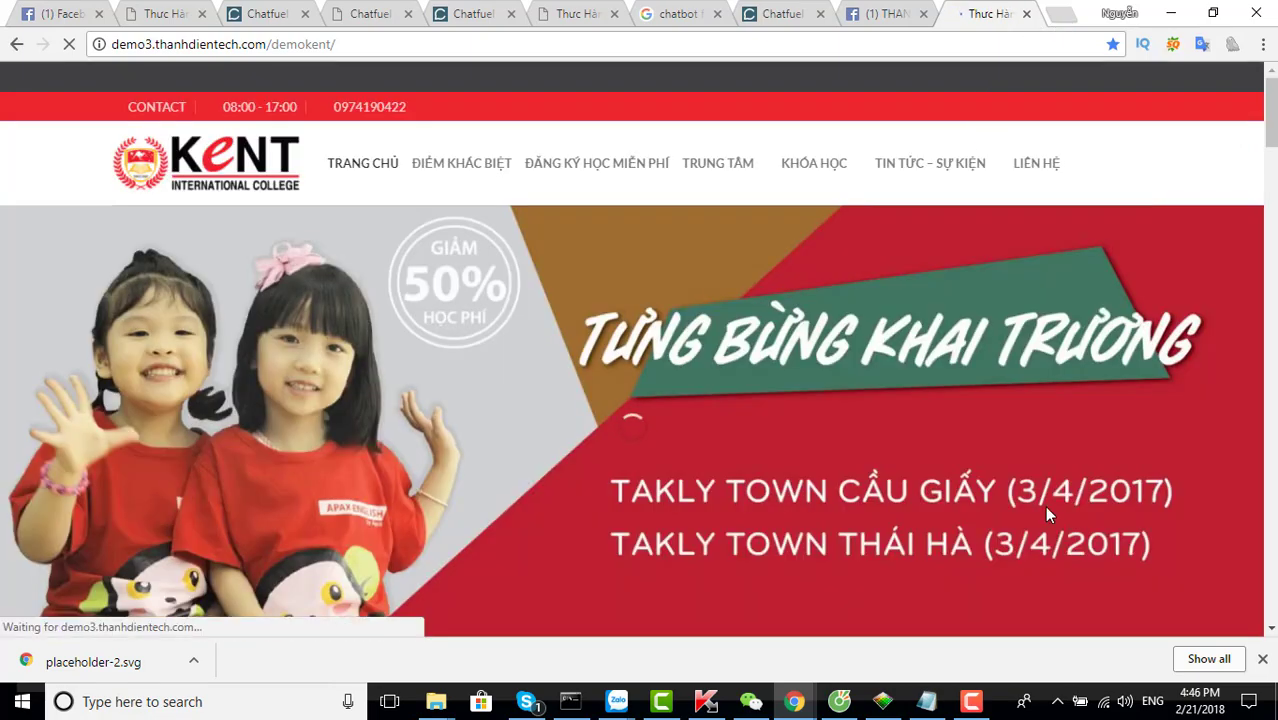
scroll(1044, 490, down, 5)
scroll(1044, 475, down, 15)
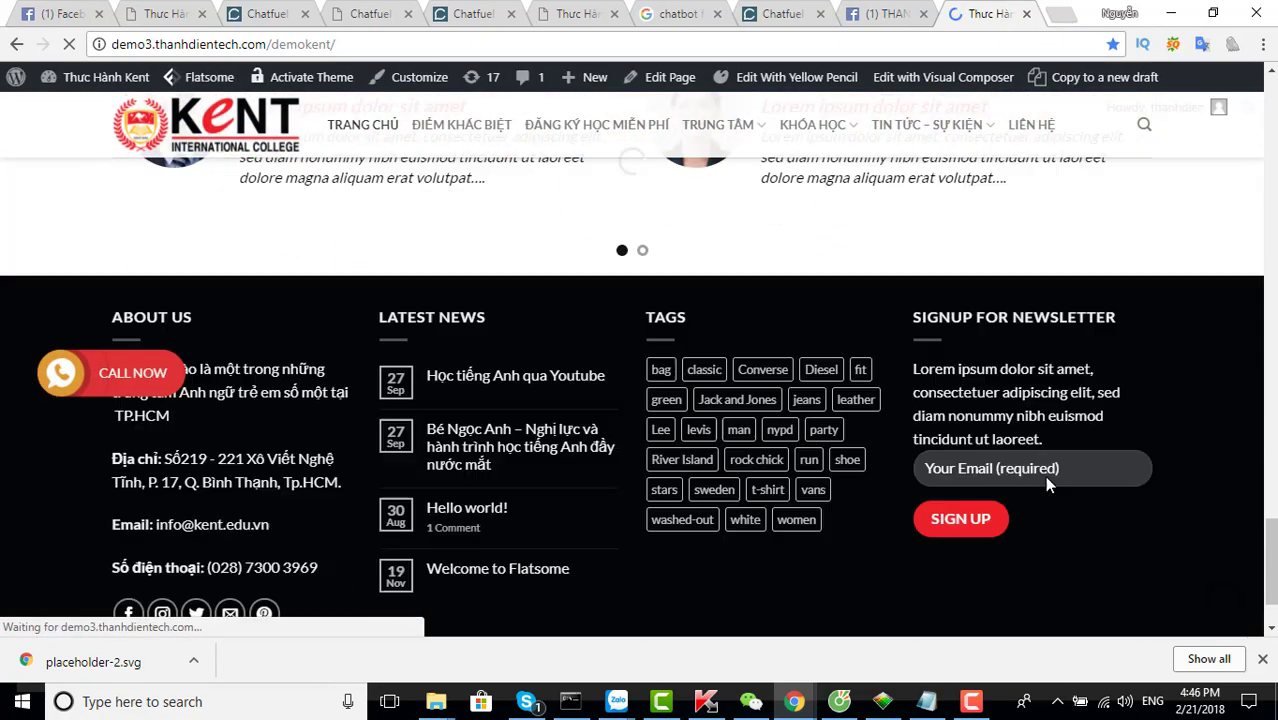
scroll(1047, 485, down, 1)
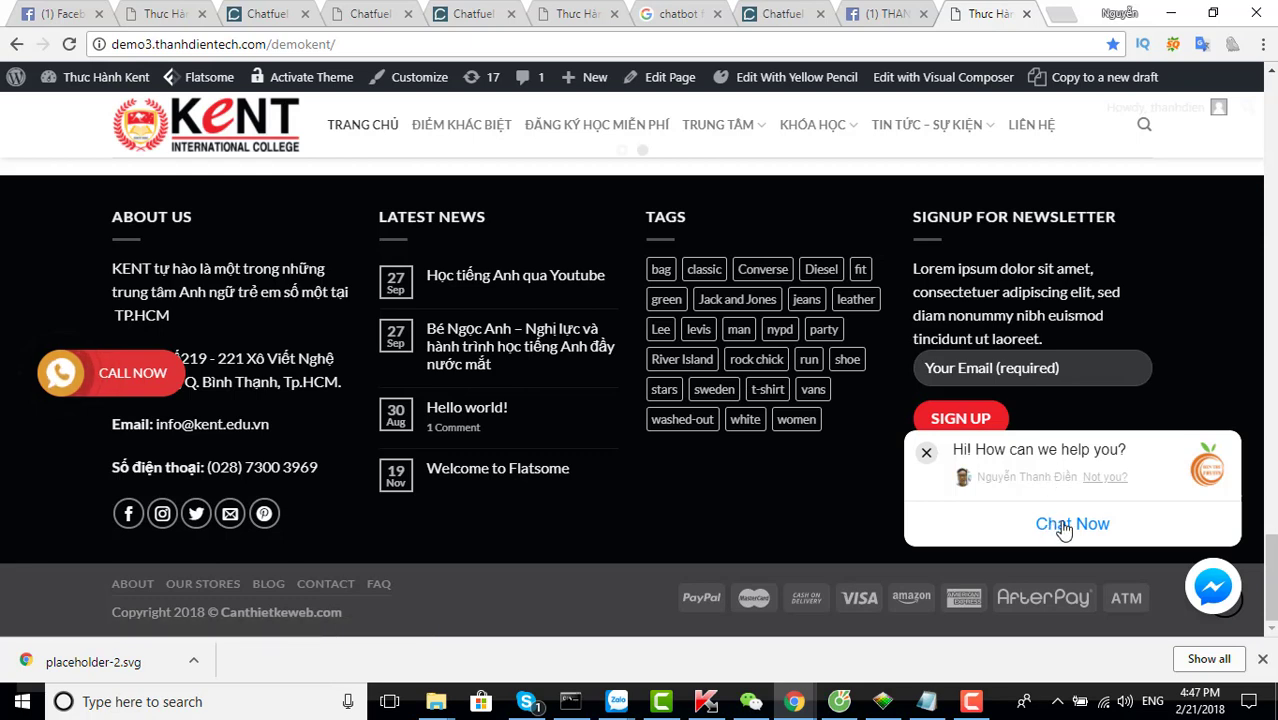
click(1064, 527)
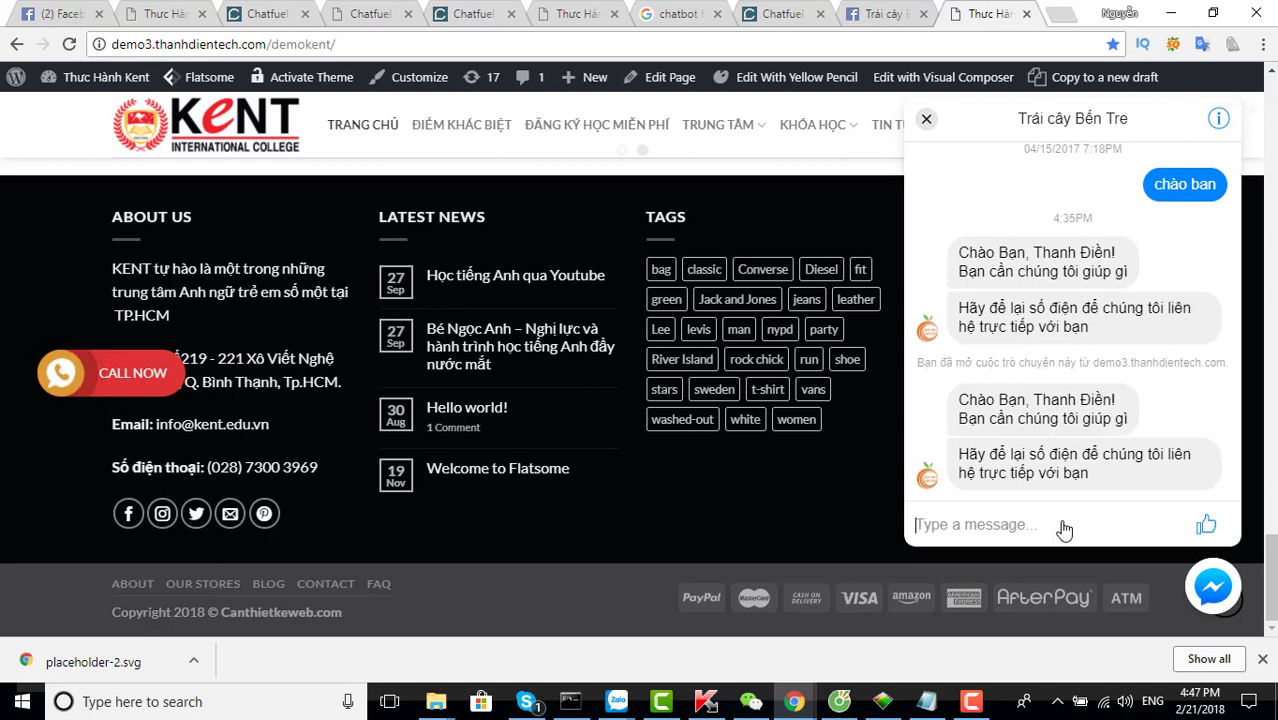
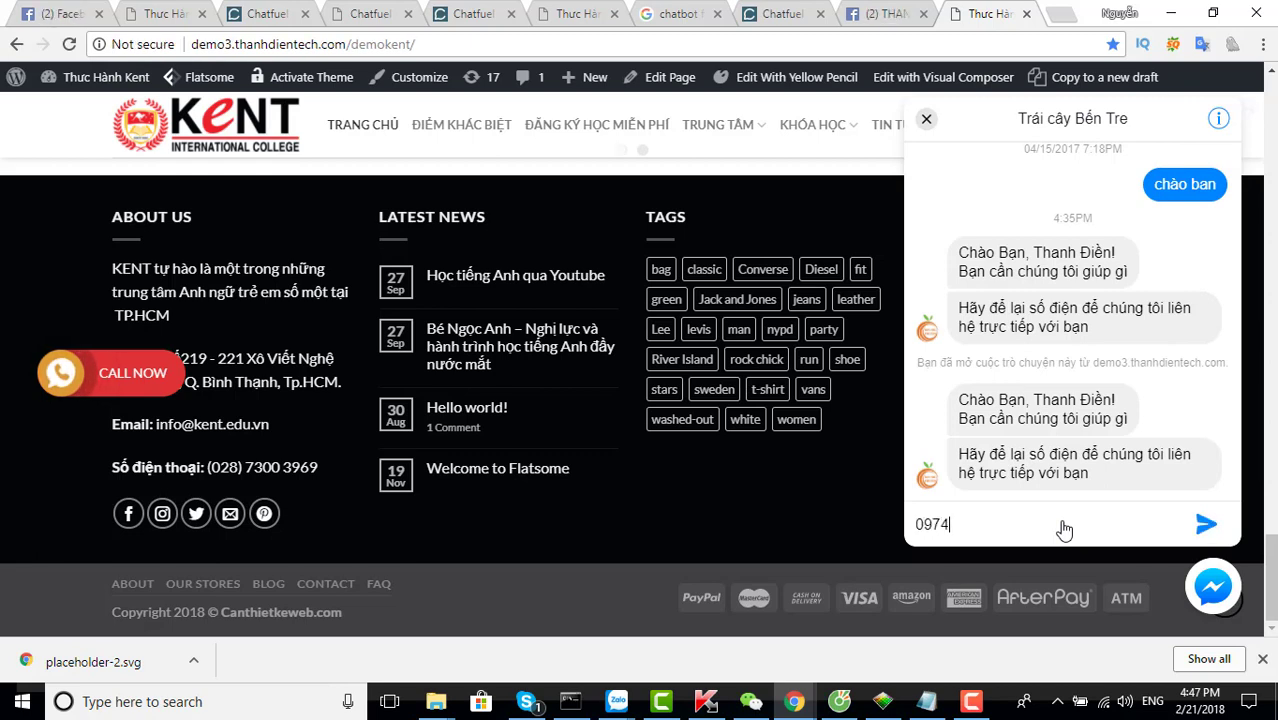
key(Return)
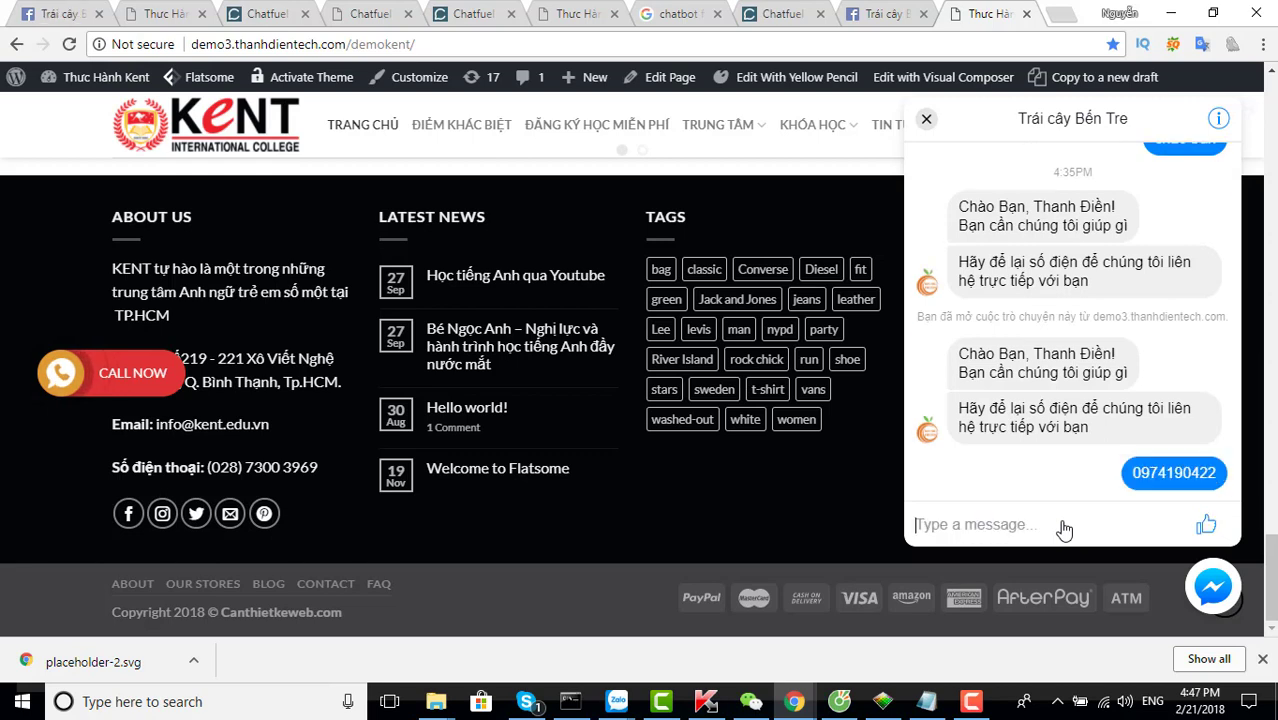